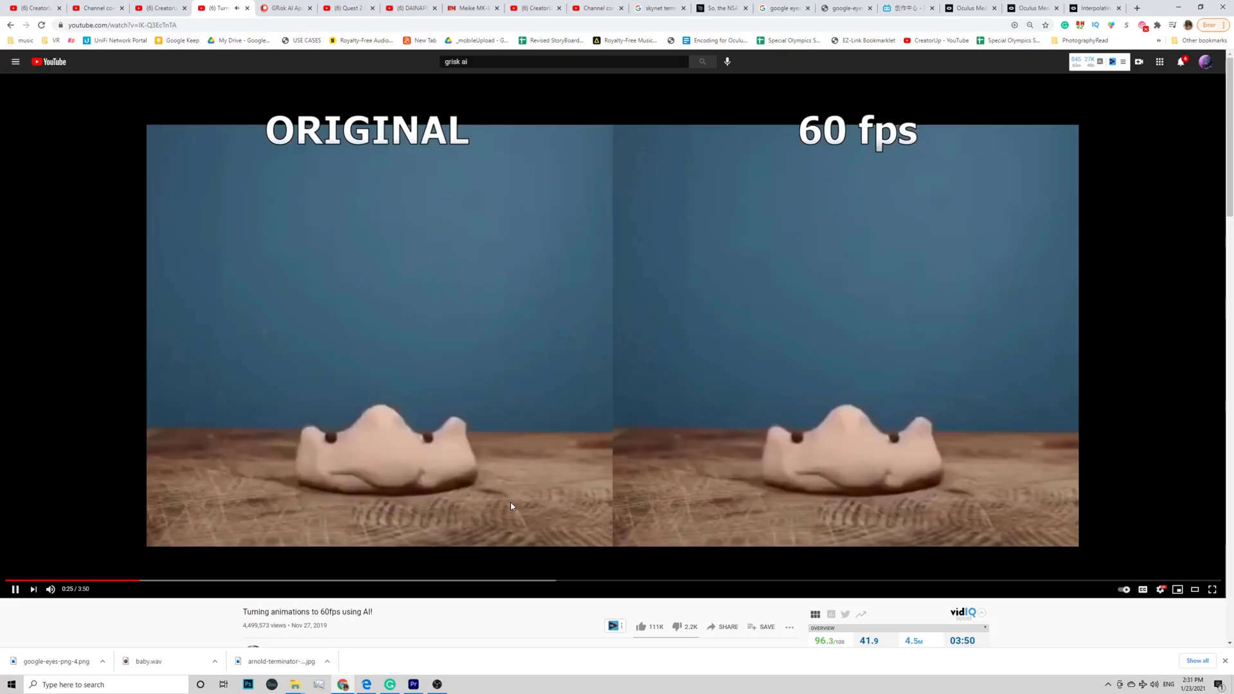
- Tick Lock Direction under Stabilization so the 360 clip's viewing direction stays fixed
scroll(510, 505, "down", 1)
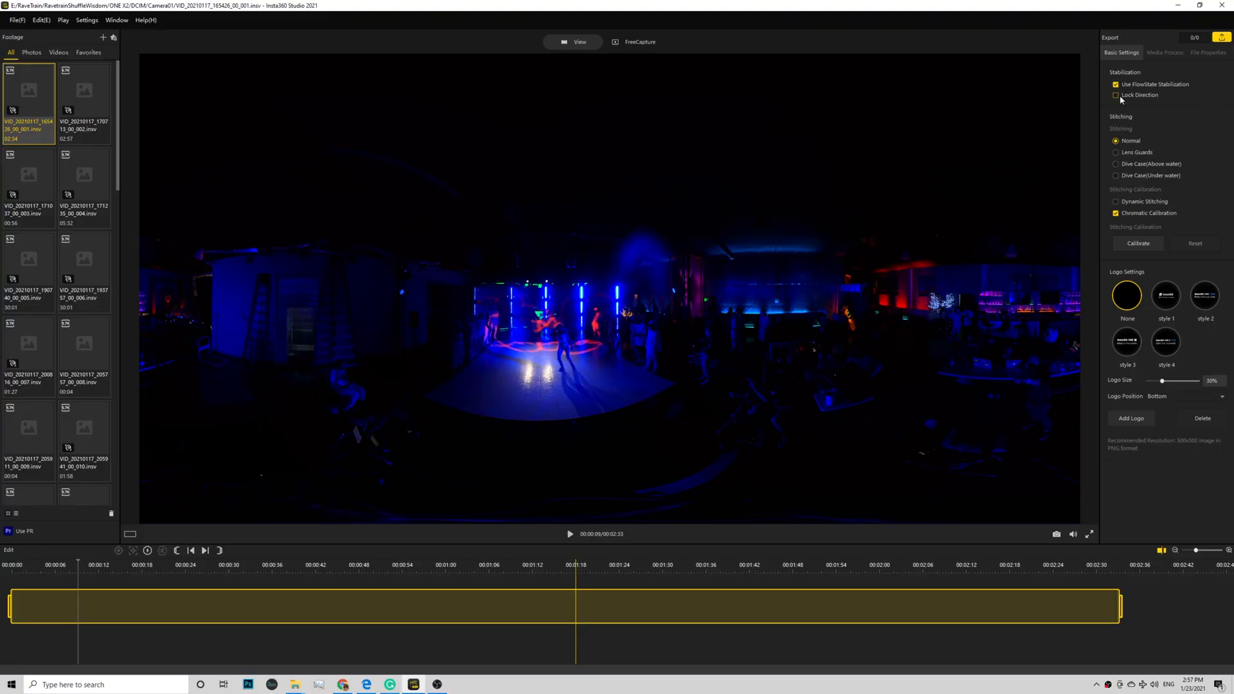
left_click(1118, 96)
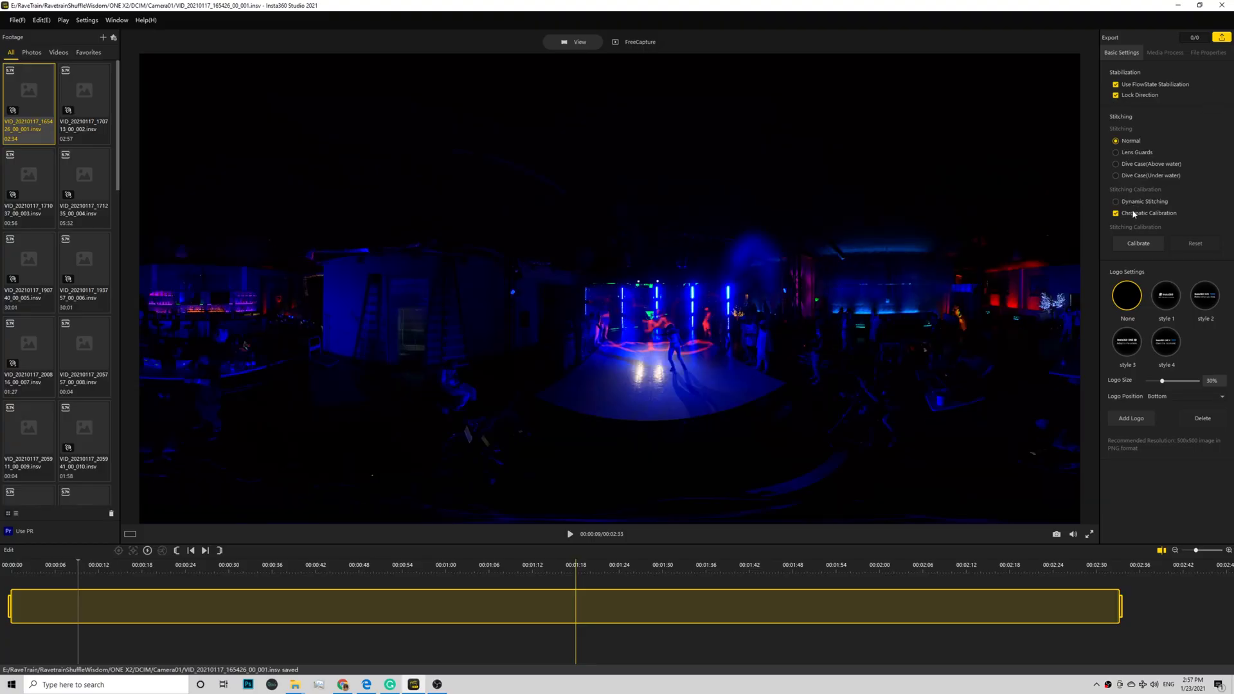
- In Video Export Settings, switch the encoding format from H.264 to ProRes 422
left_click(1223, 39)
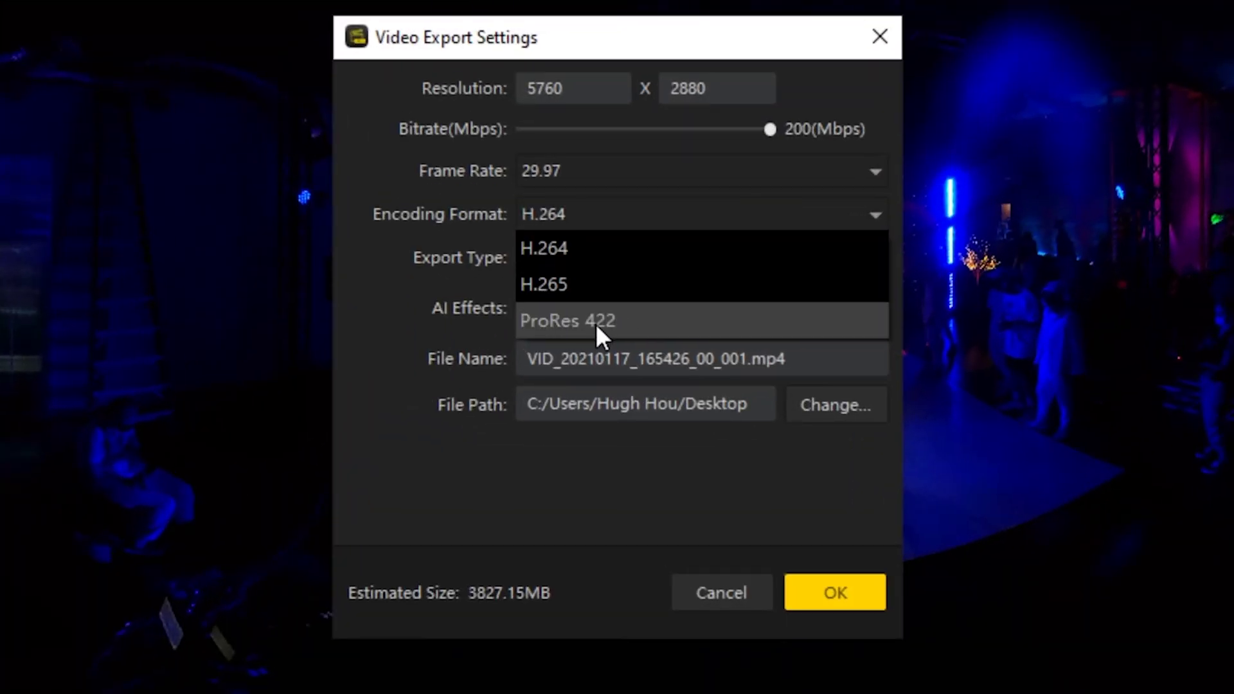
left_click(596, 321)
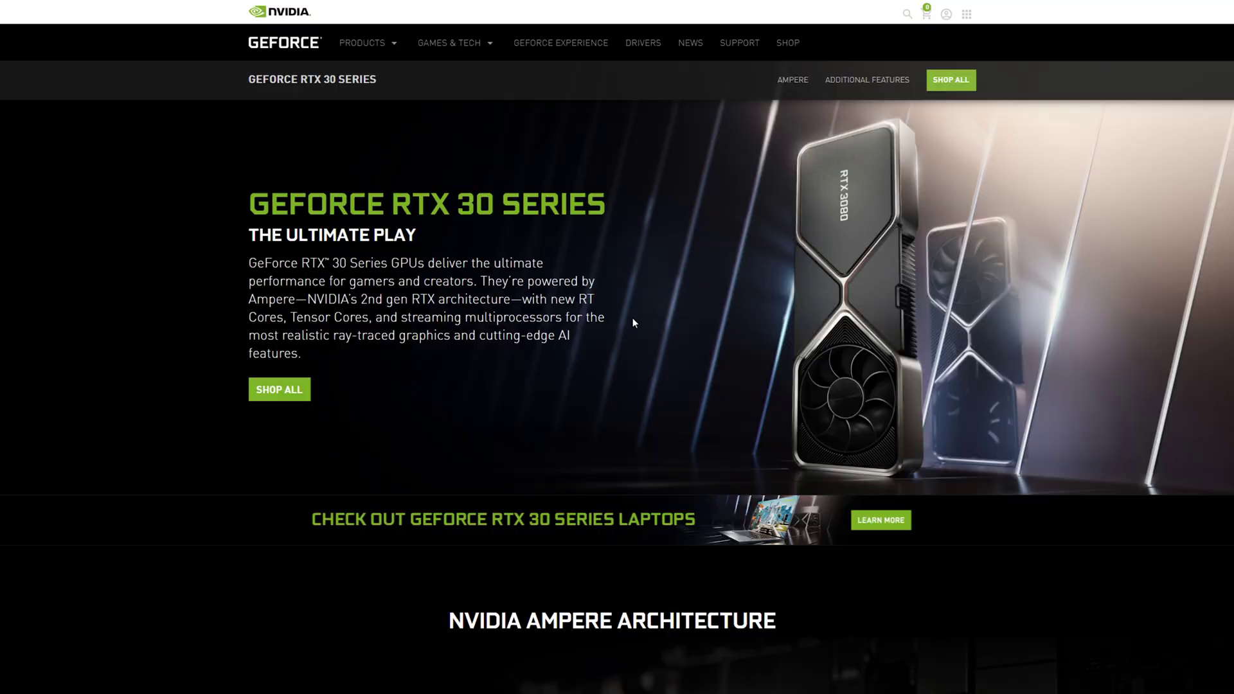
- Scroll down the RTX 30 Series pages to the RTX 3090 specs showing 24 GB memory
scroll(632, 318, "down", 5)
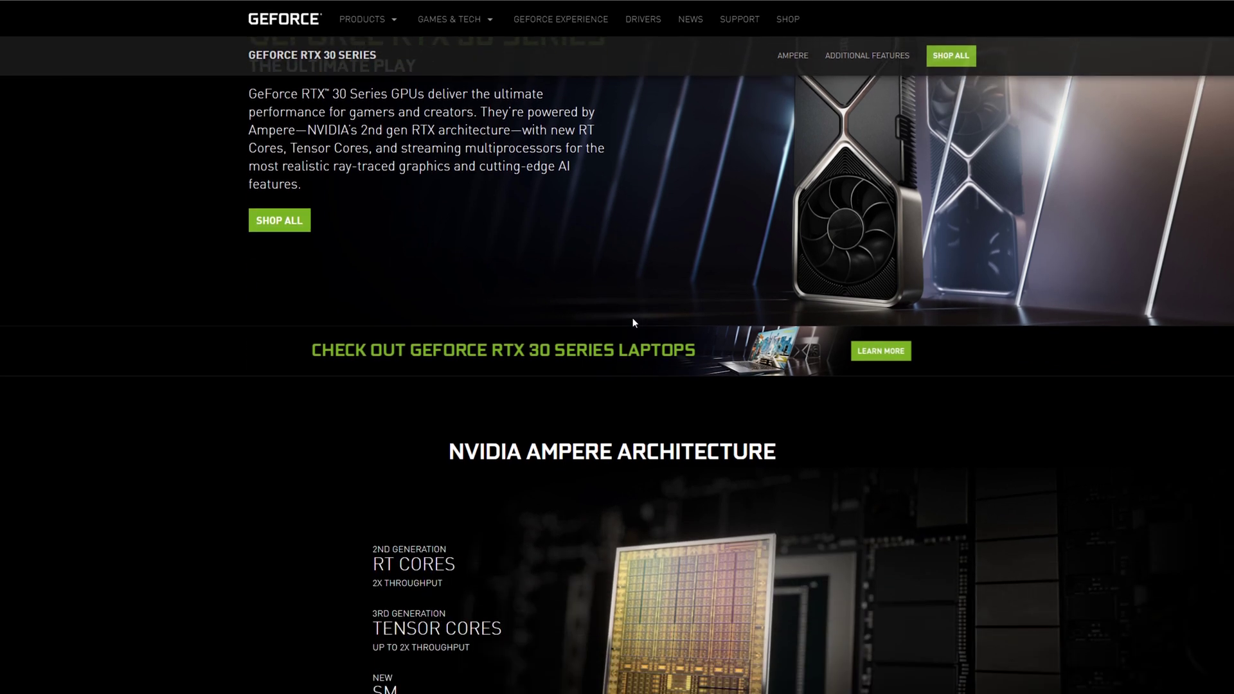
scroll(635, 323, "down", 6)
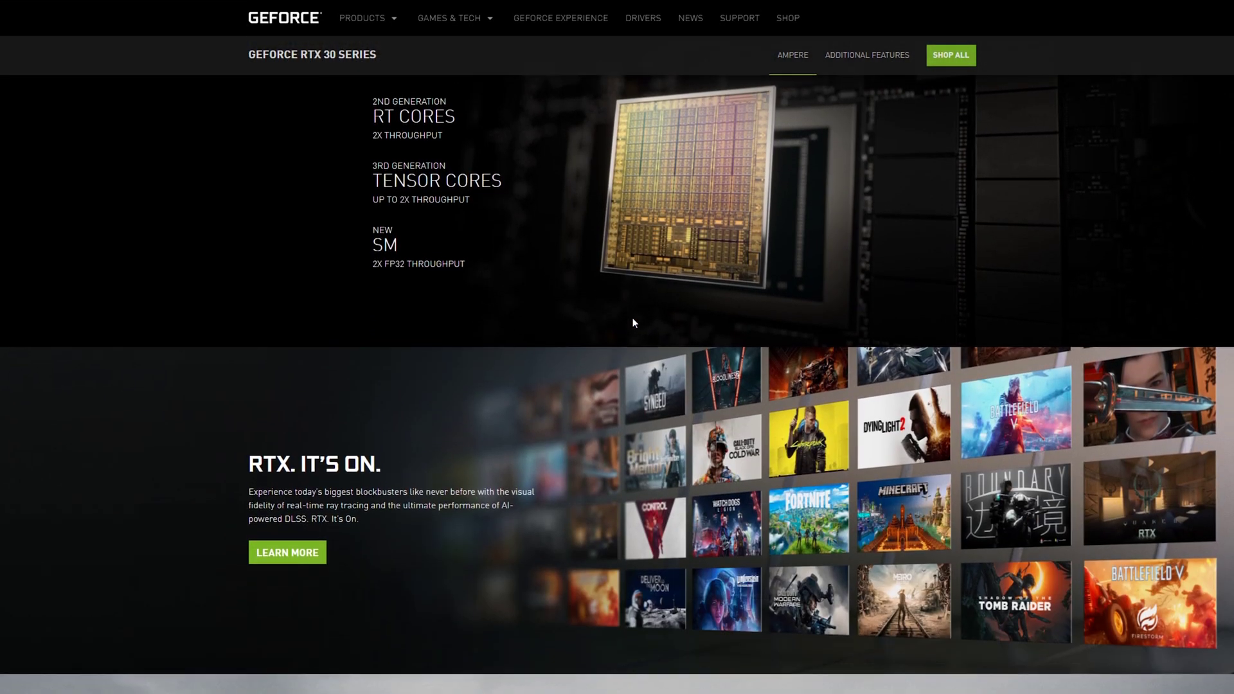
scroll(633, 318, "down", 5)
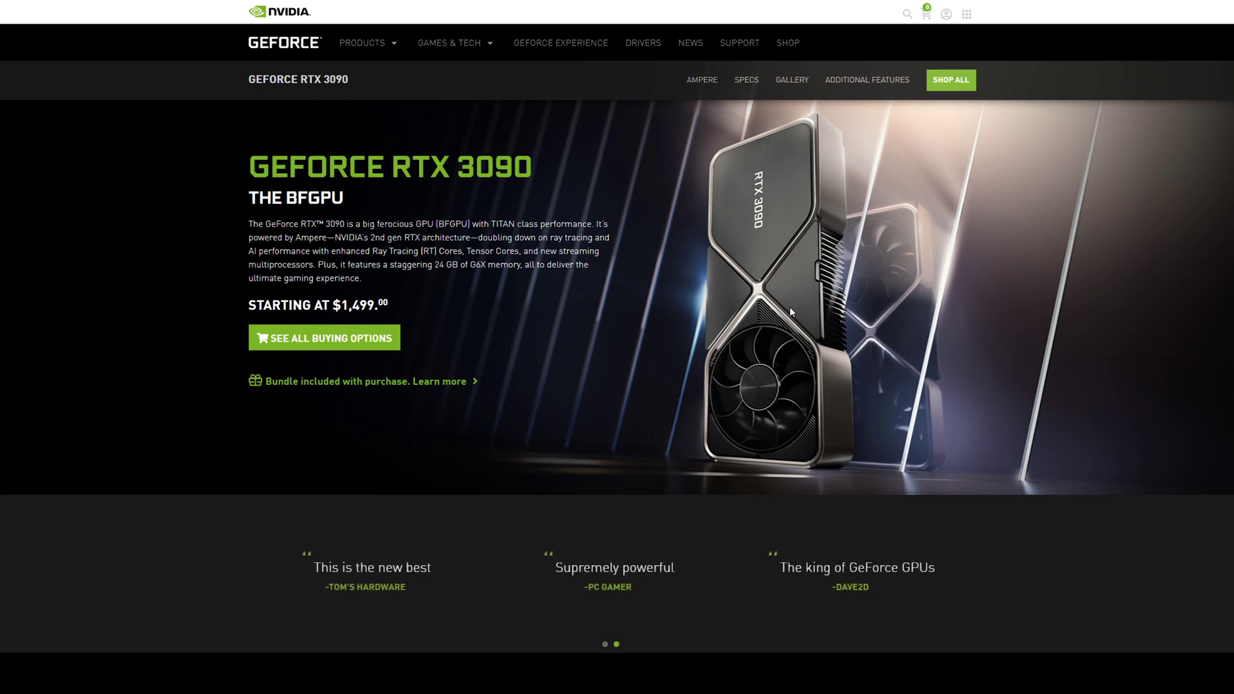
scroll(789, 307, "down", 2)
scroll(768, 312, "down", 10)
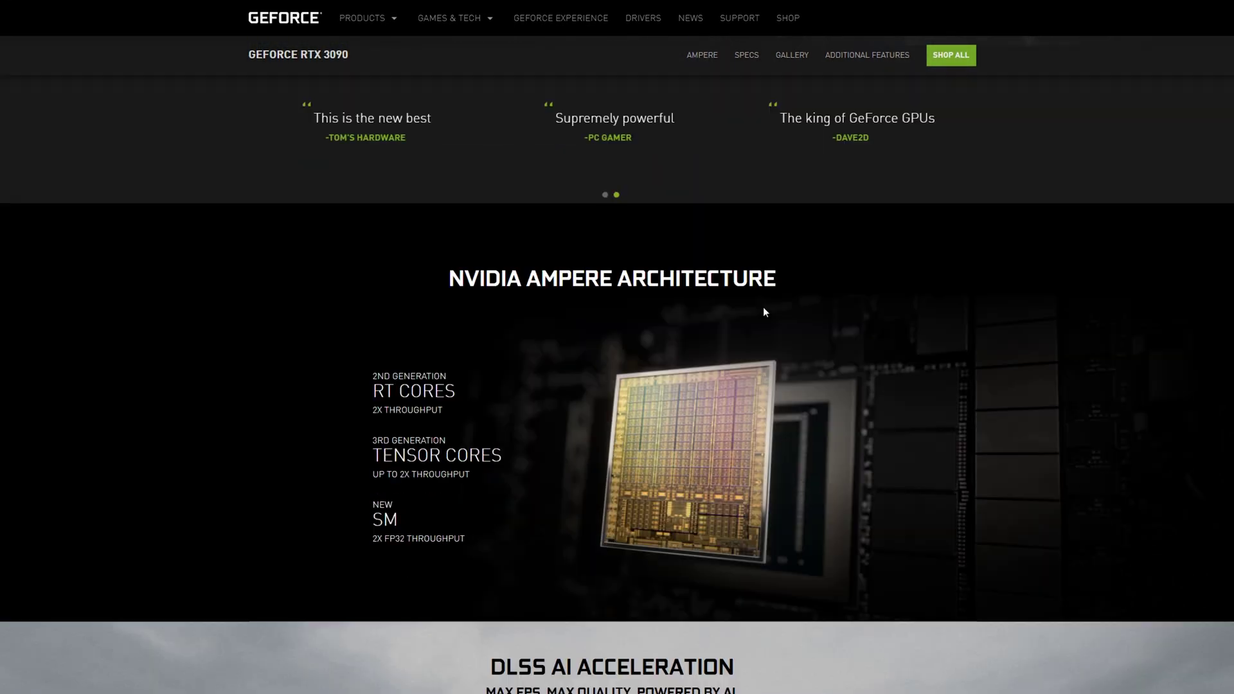
scroll(761, 303, "down", 15)
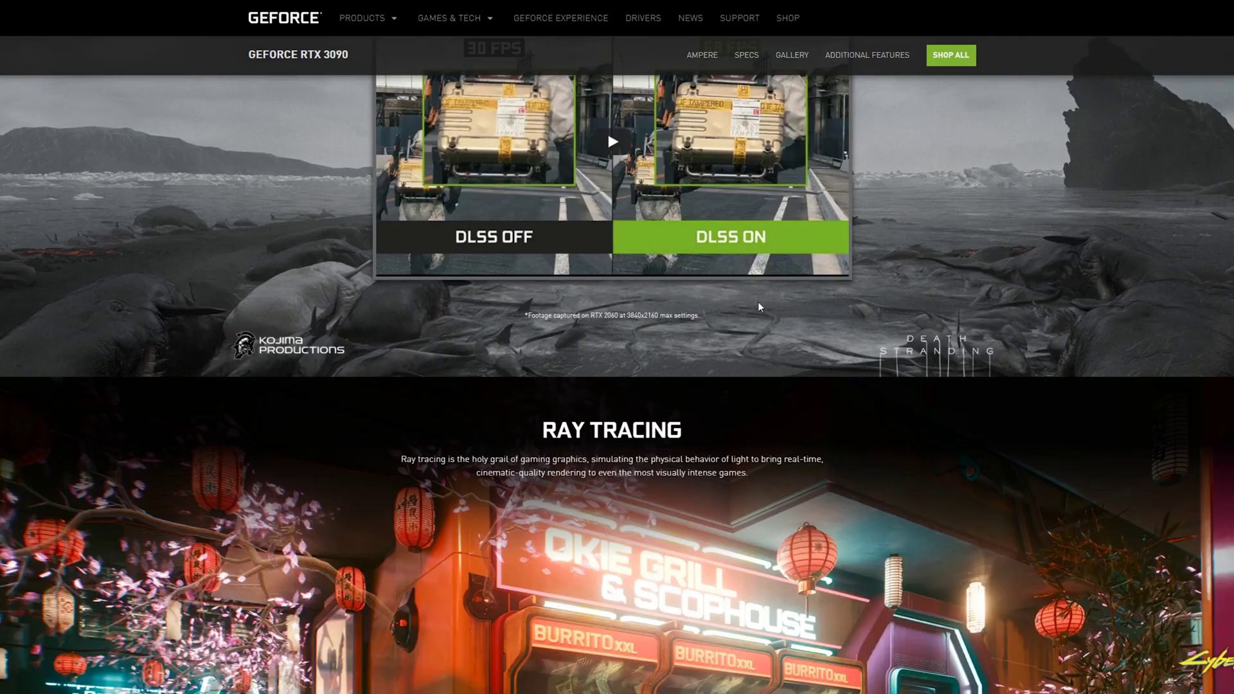
scroll(757, 299, "down", 7)
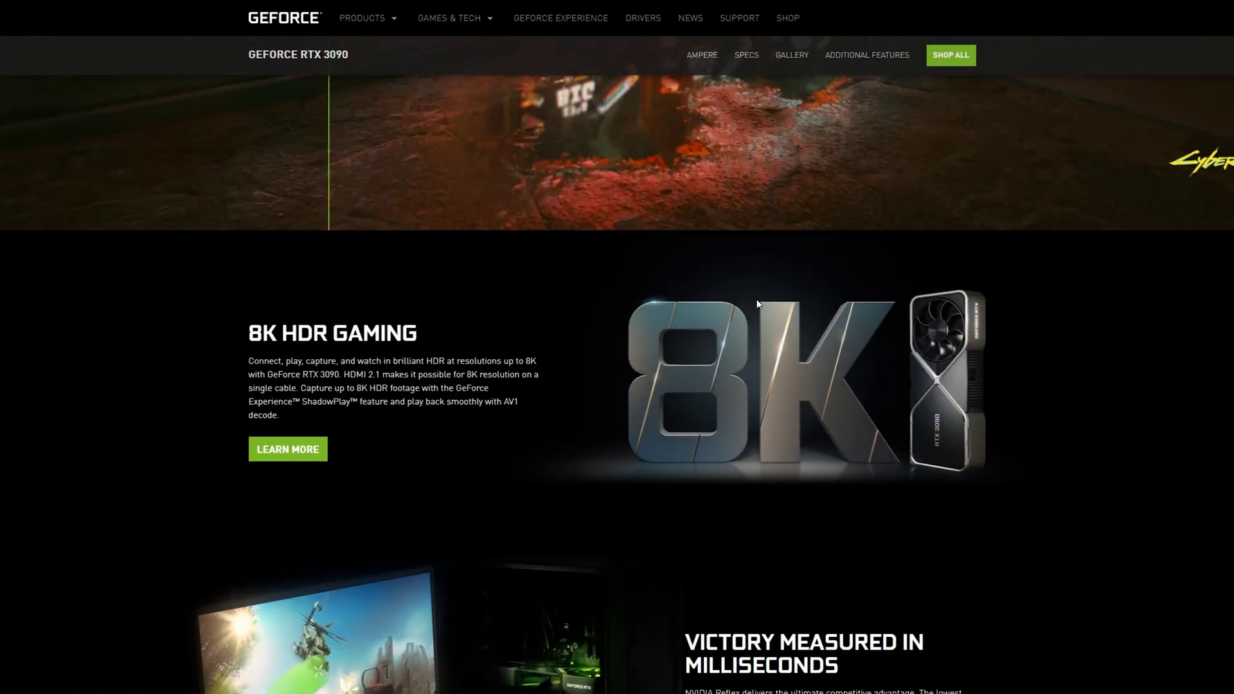
scroll(756, 299, "down", 1)
scroll(777, 312, "down", 18)
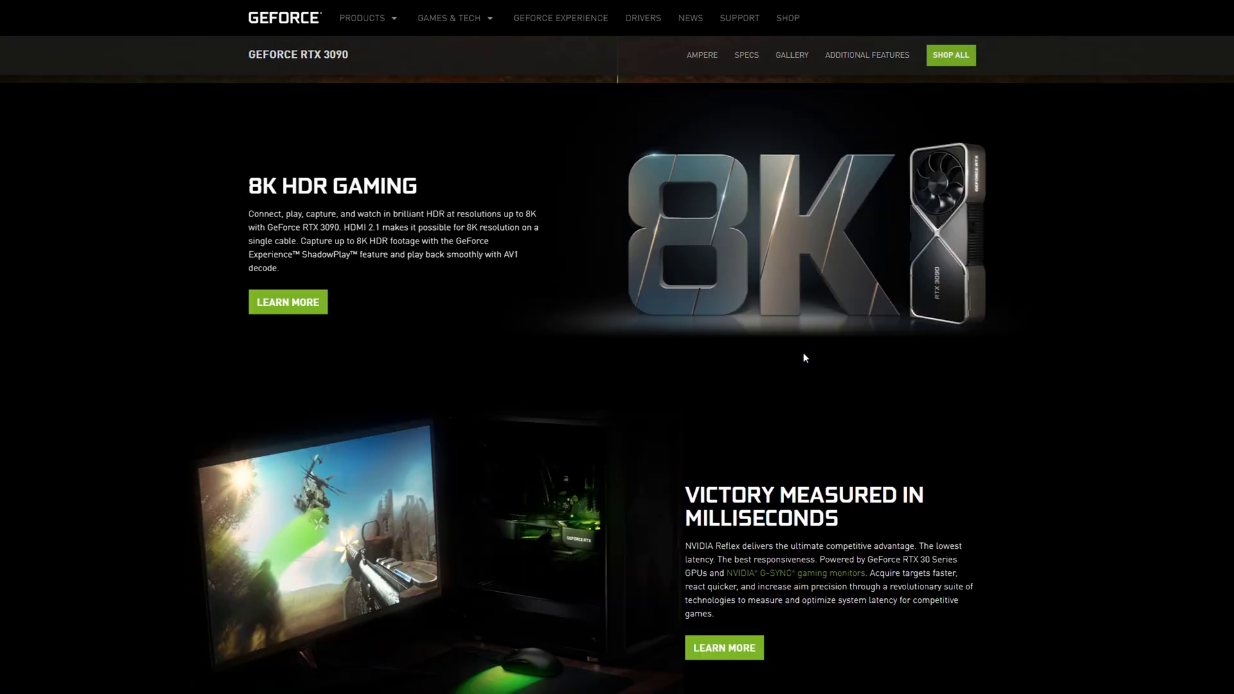
scroll(788, 341, "down", 2)
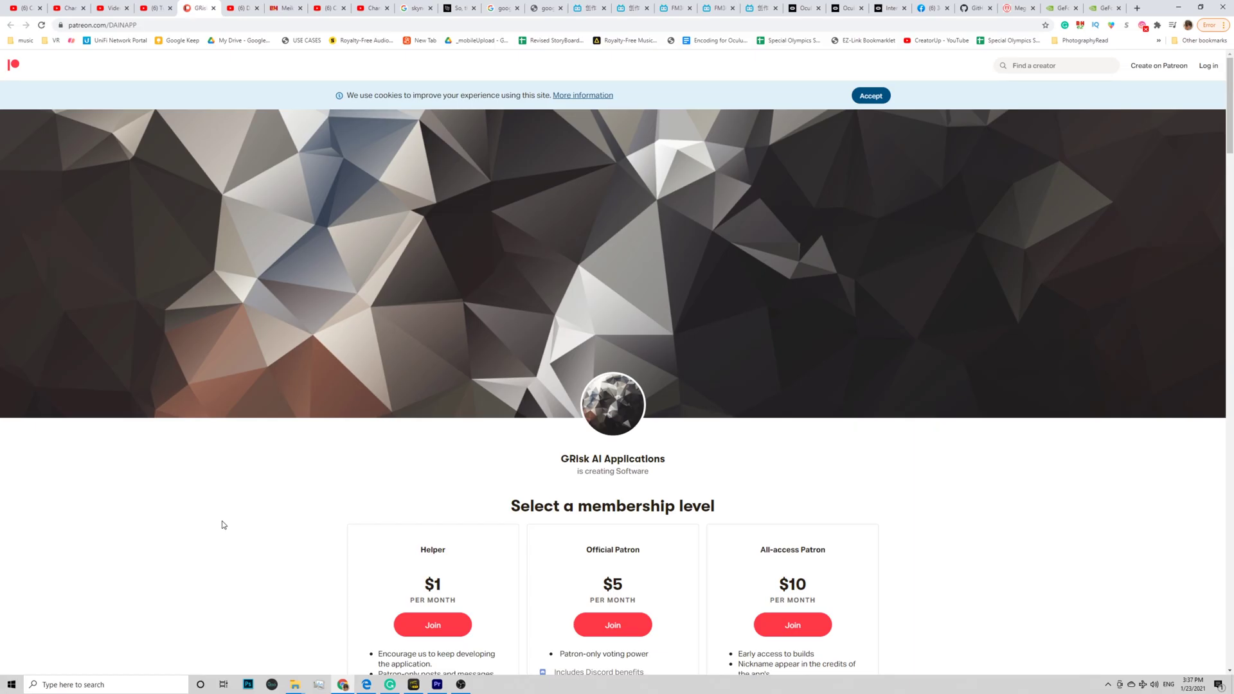
scroll(221, 525, "down", 4)
- Enter the RIFE-App 1.2 folder and launch RIFE-App.exe
scroll(222, 525, "down", 8)
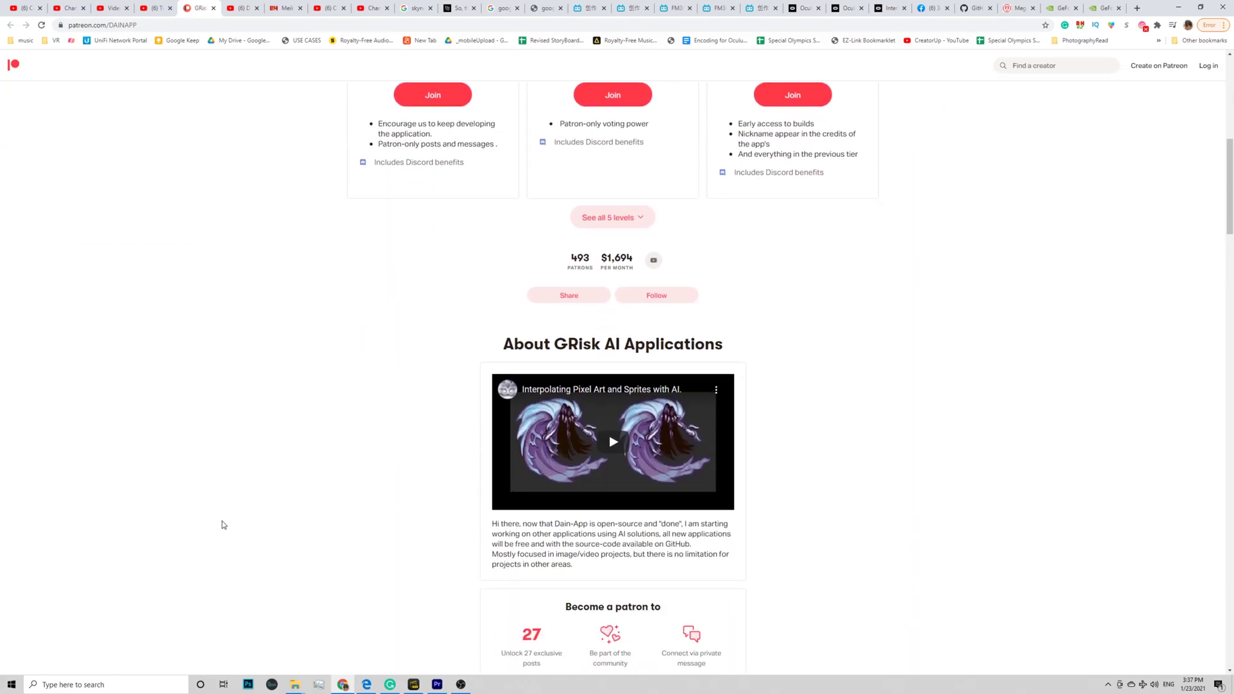
scroll(223, 526, "down", 3)
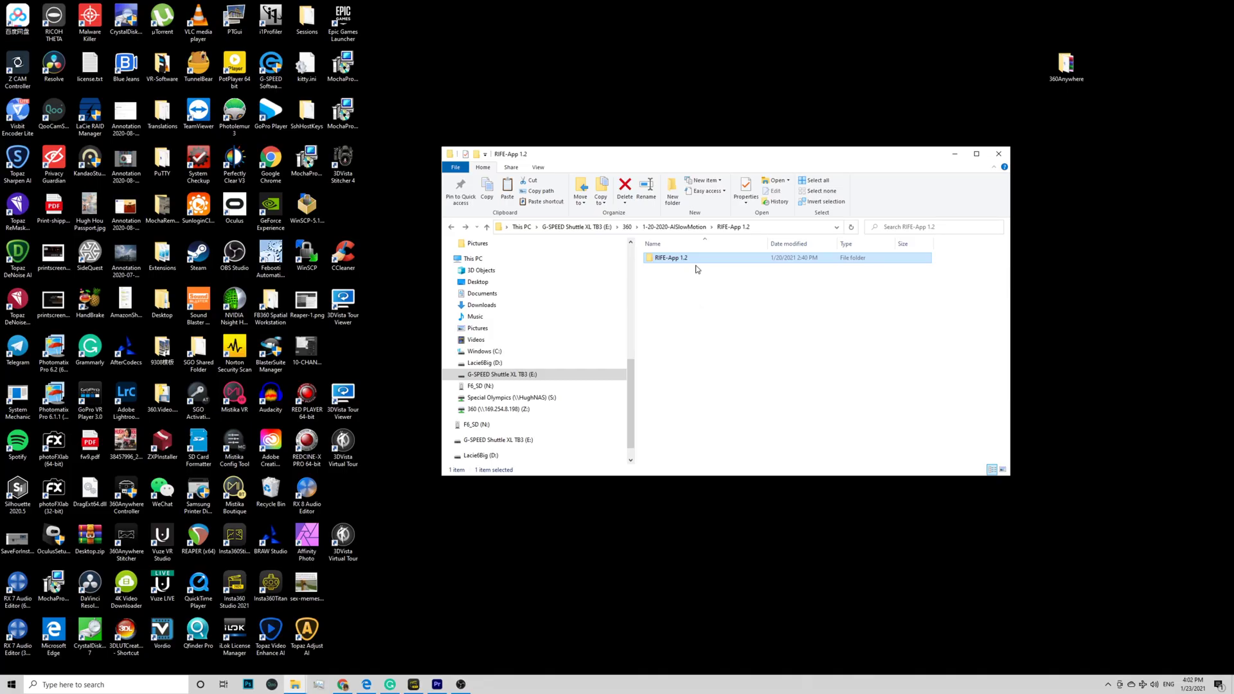
double_click(671, 257)
scroll(669, 360, "down", 10)
left_click(669, 398)
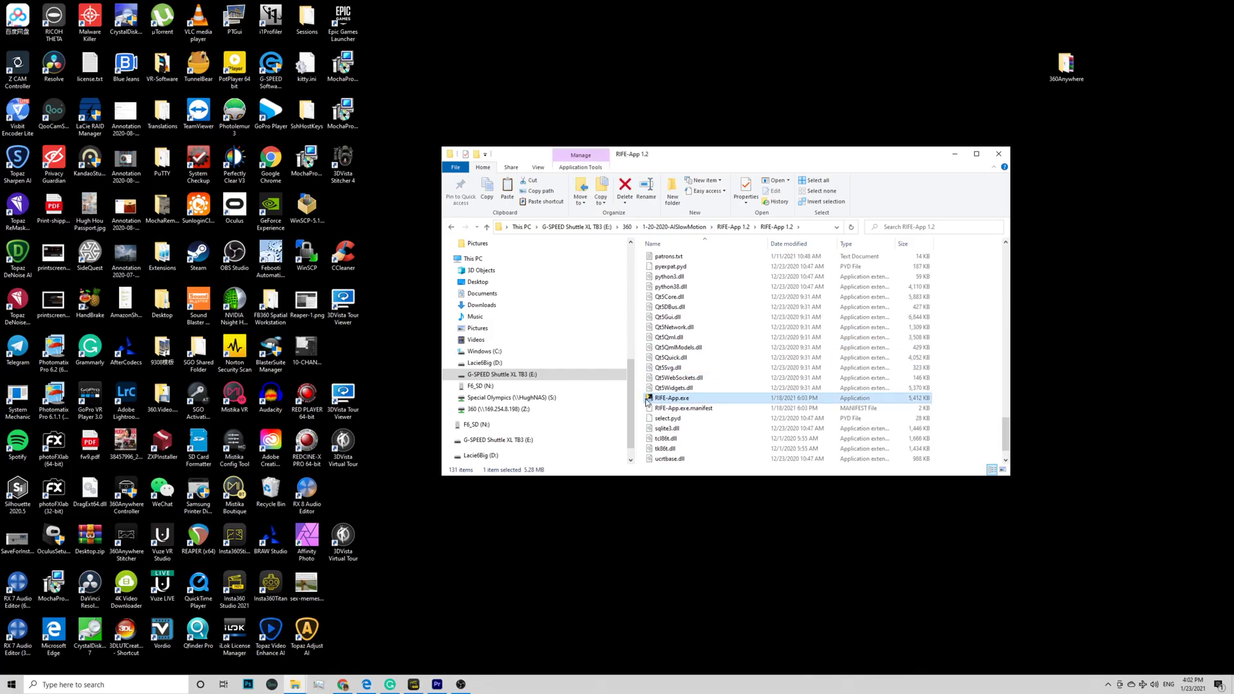
double_click(649, 399)
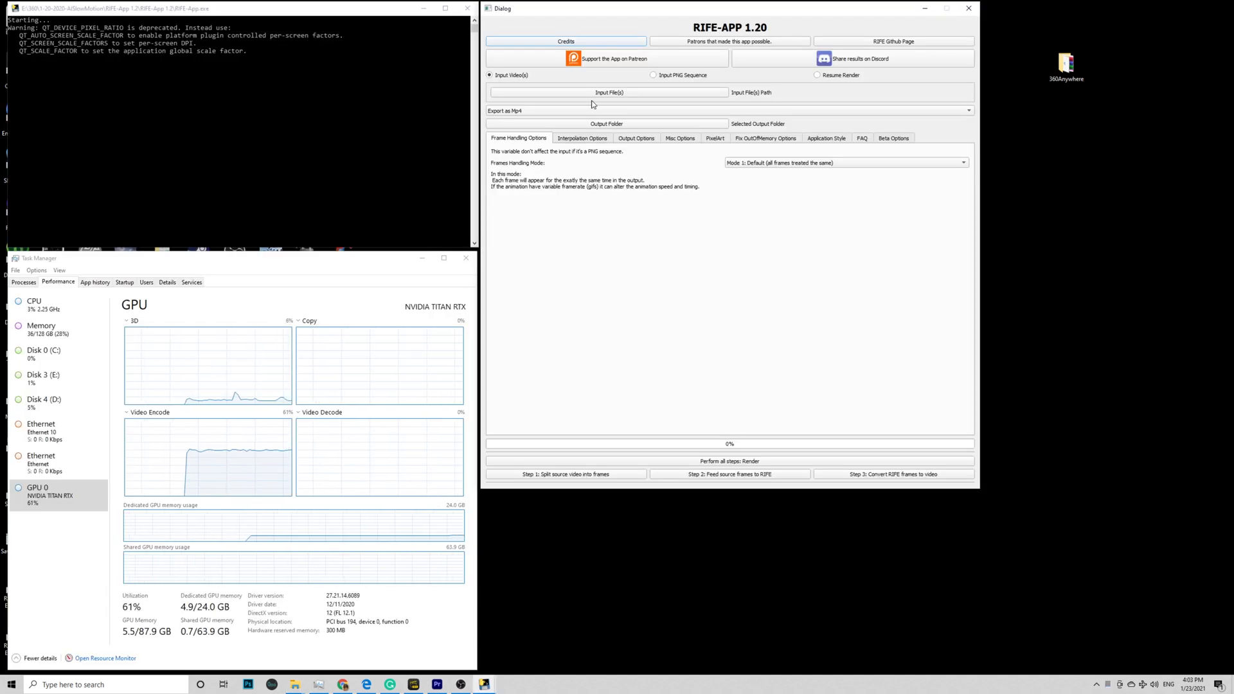
- Load the Keeley-60FPS_Circle.mov clip as input, set OneR as output, and show Interpolation Options
left_click(594, 94)
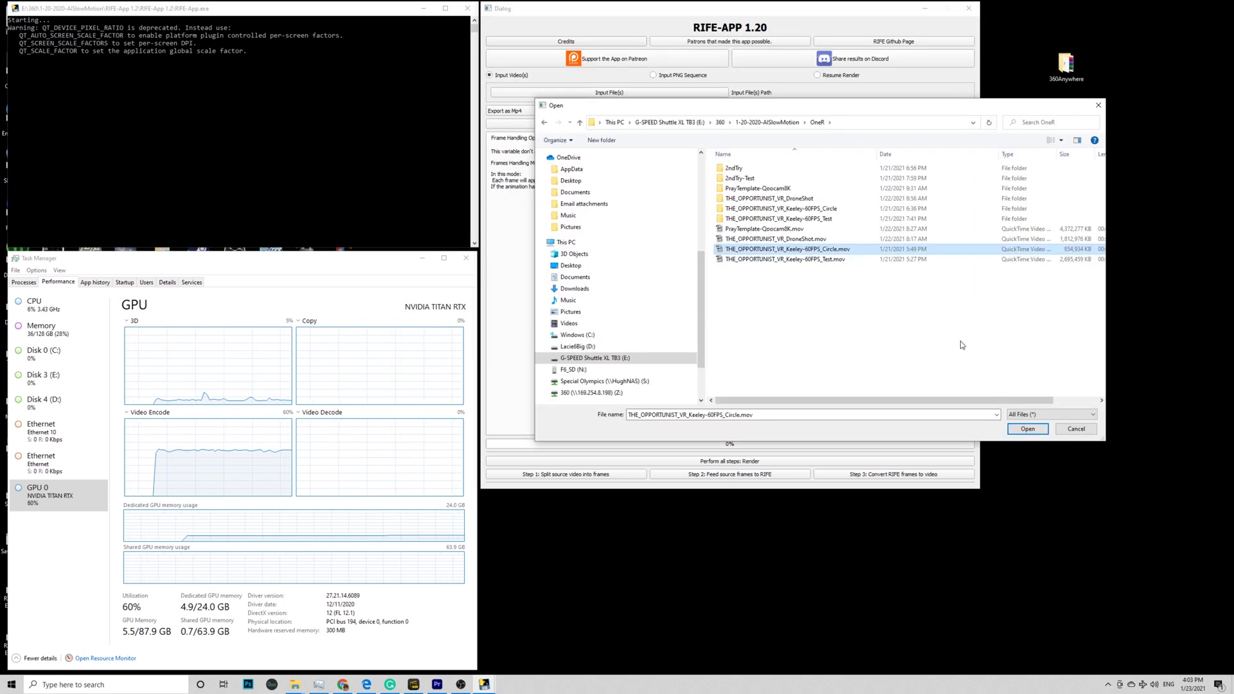
left_click(1027, 429)
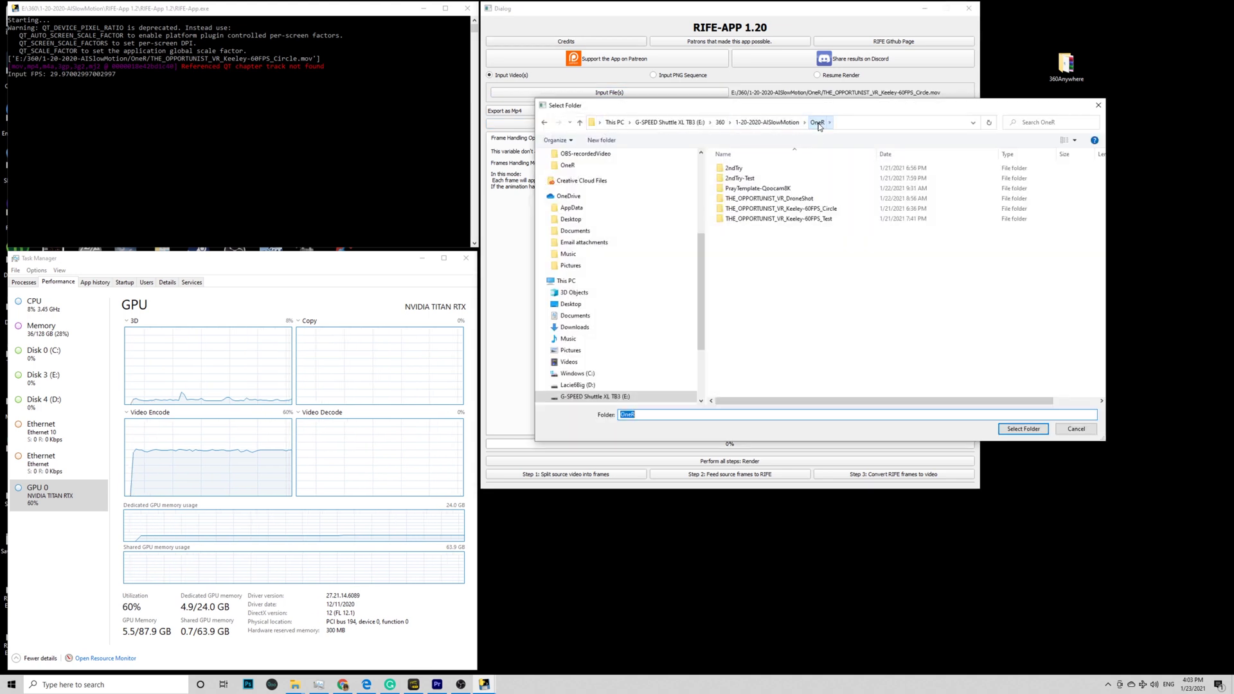
left_click(1015, 432)
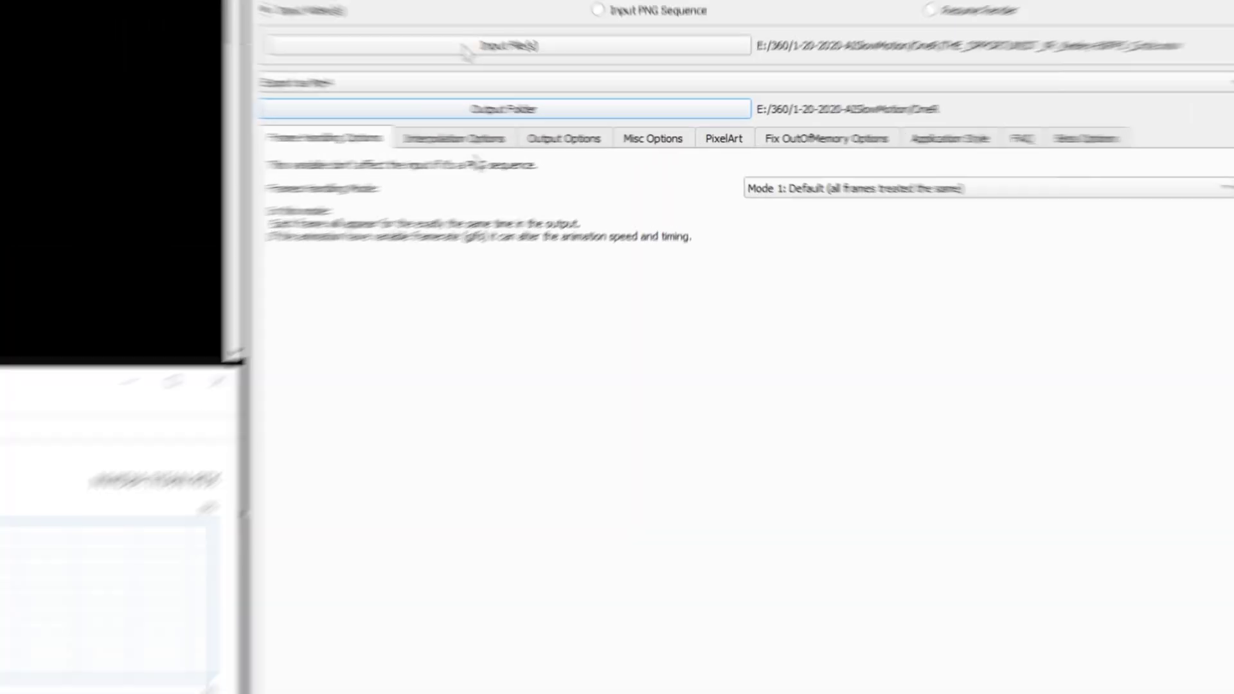
left_click(583, 141)
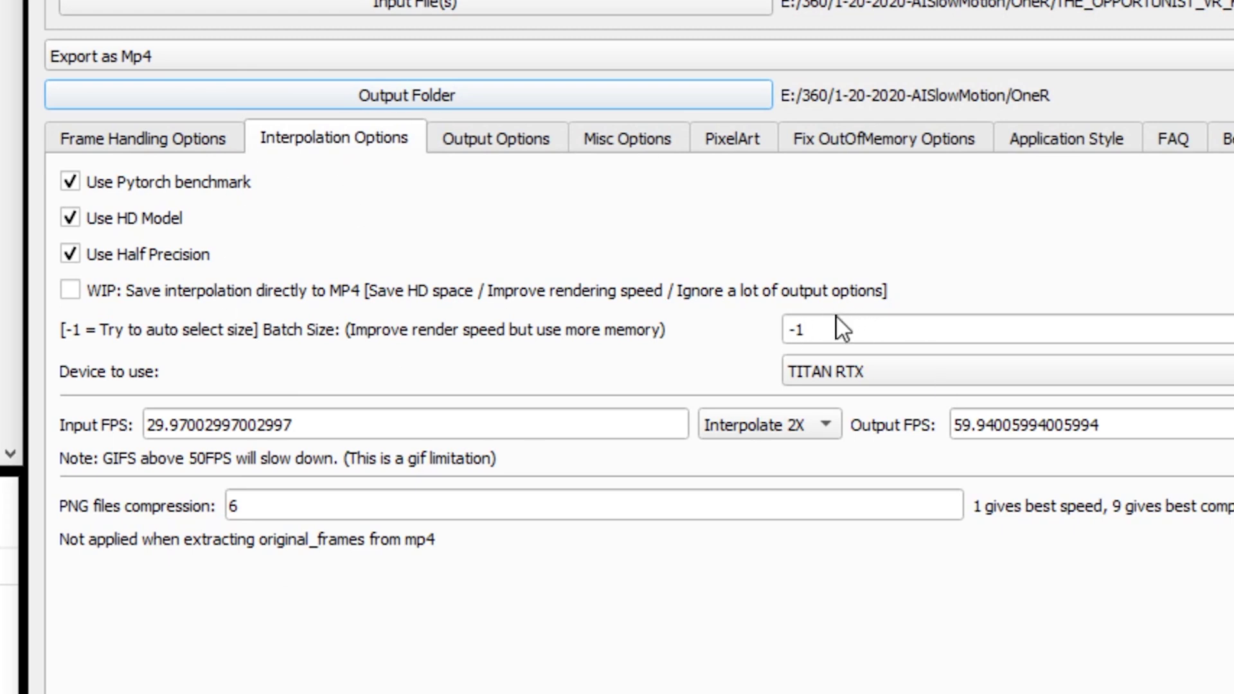
- Render on the TITAN RTX graphics card with a batch size of 1
left_click(841, 370)
left_click(810, 373)
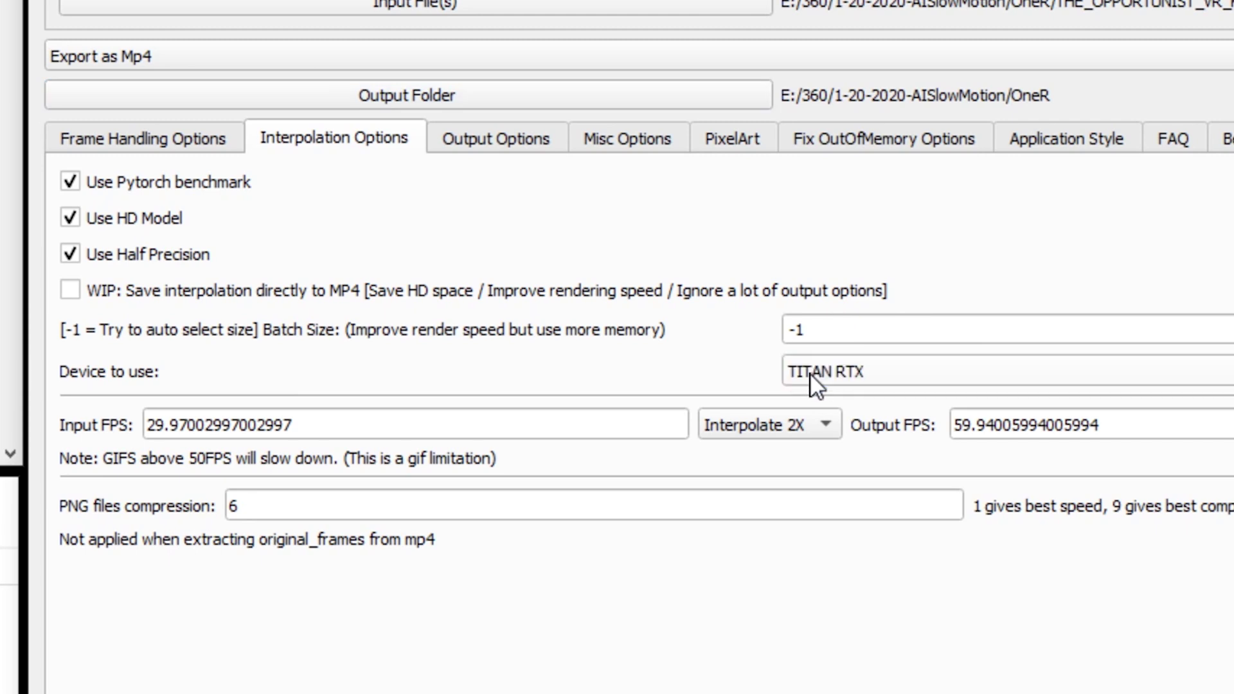
left_click(820, 331)
type("1")
left_click(1006, 304)
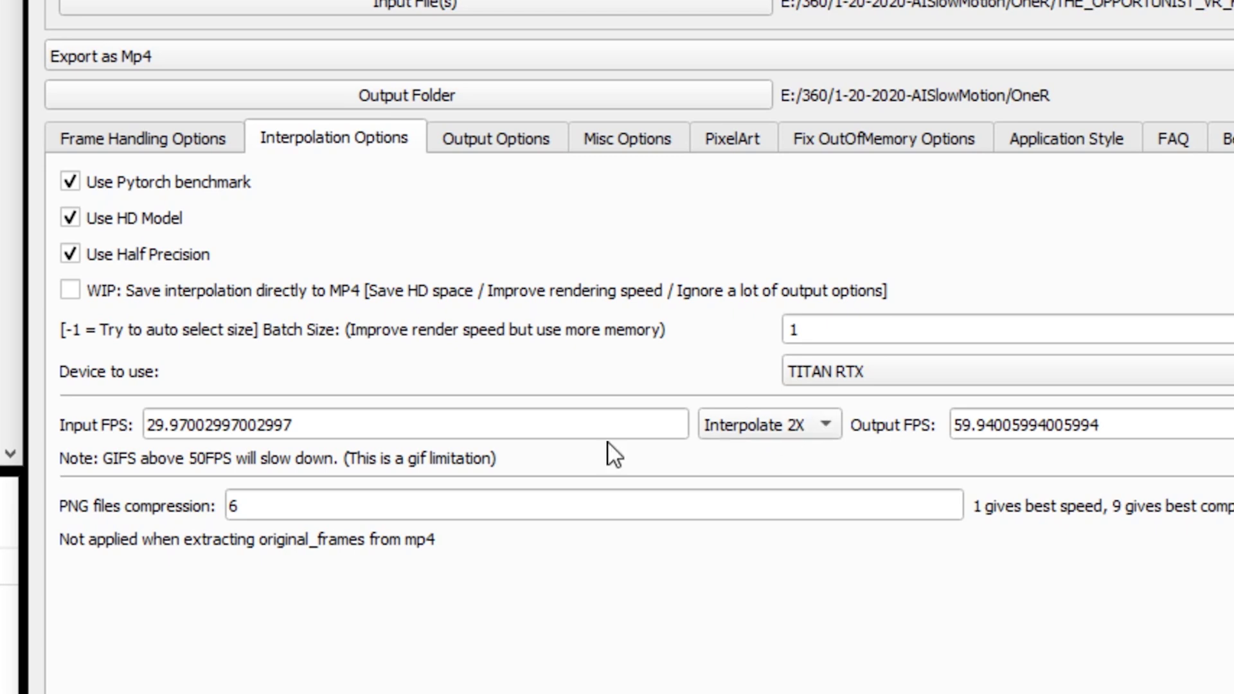
- Leave the interpolation multiplier at 2X after briefly trying 4X
left_click(747, 430)
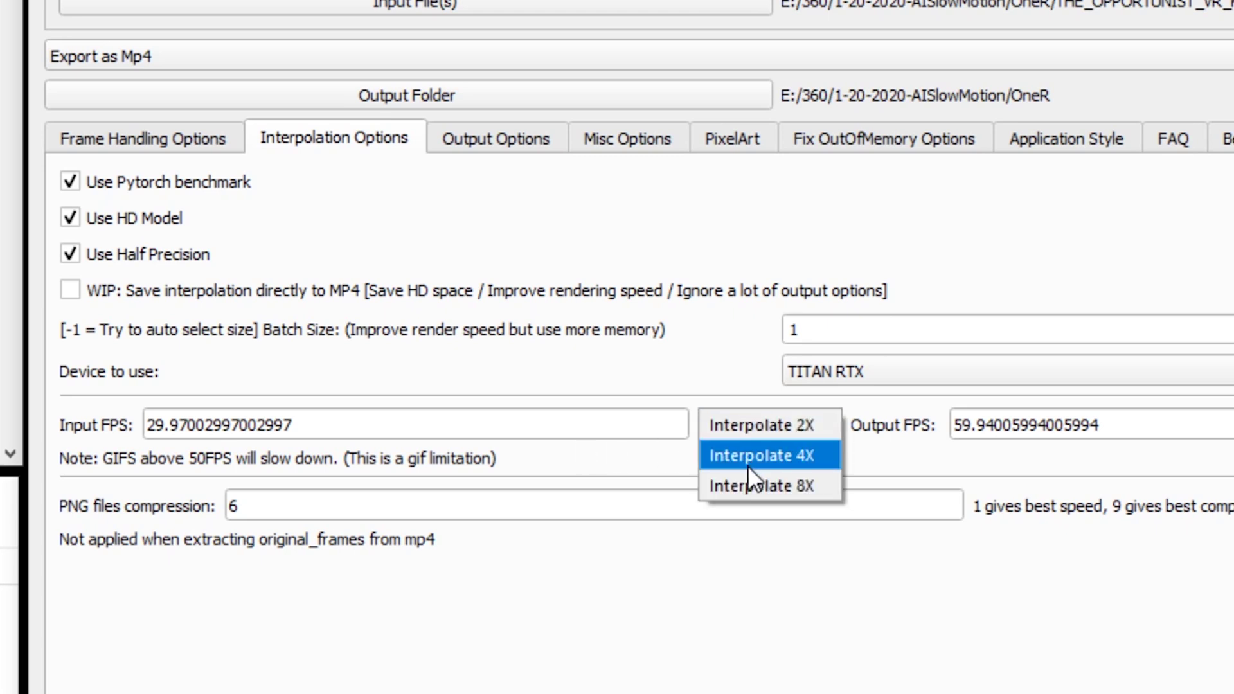
left_click(758, 426)
left_click(808, 425)
left_click(766, 454)
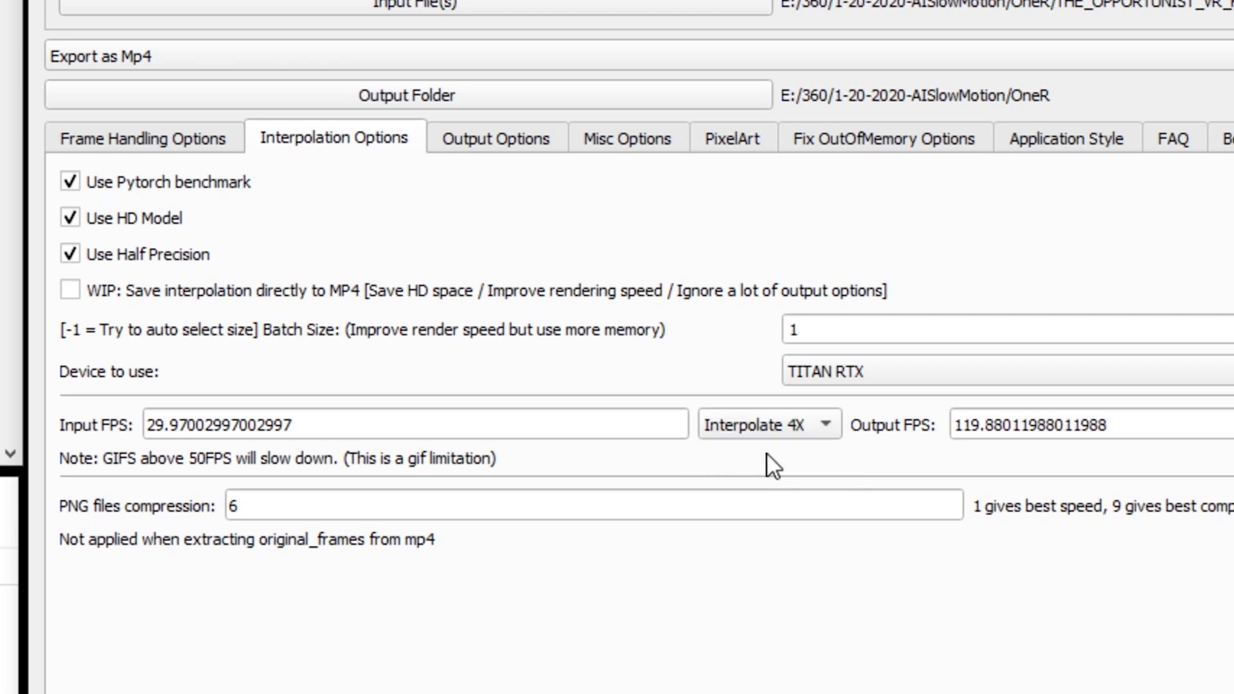
left_click(793, 435)
left_click(778, 397)
left_click(1124, 425)
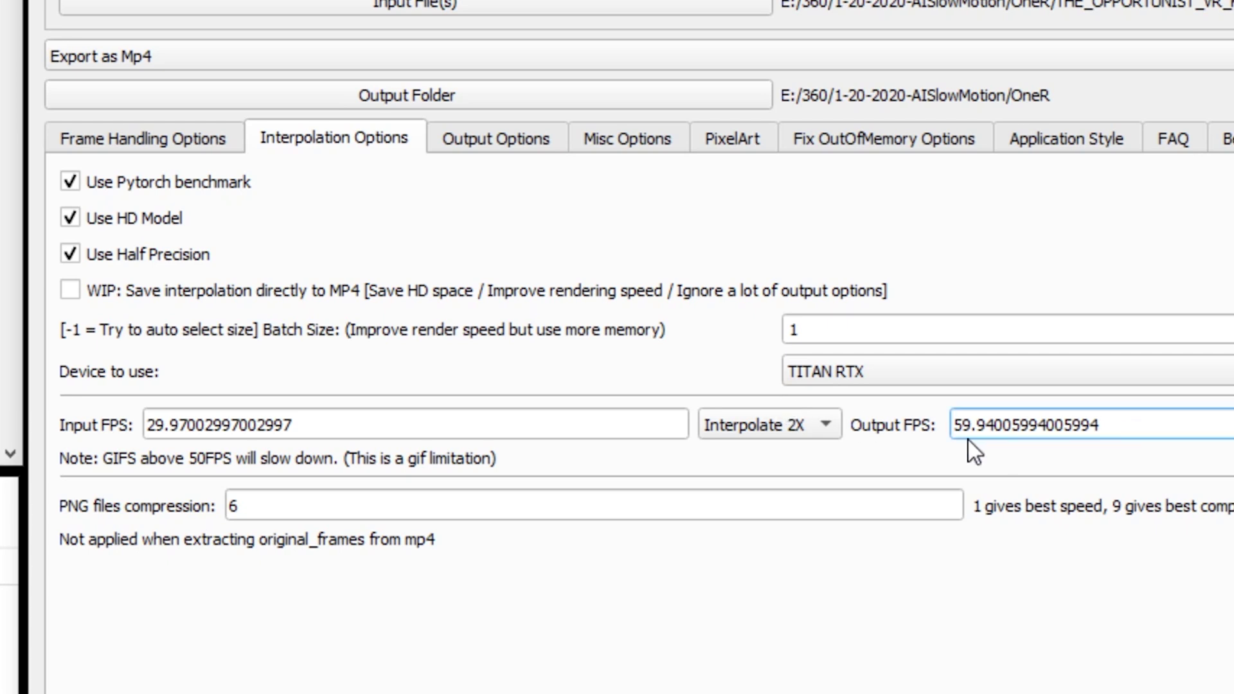
- Set PNG compression to 0, enable saving directly to MP4, and start the full render
left_click(263, 500)
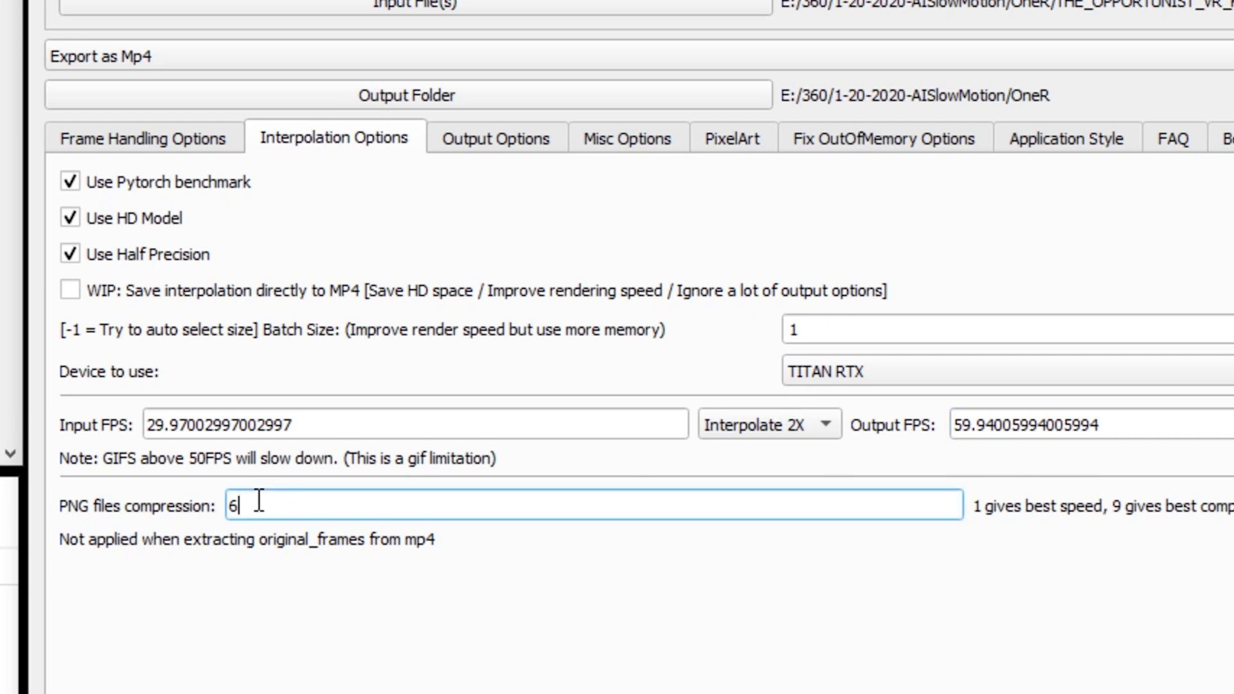
type("0")
left_click(75, 291)
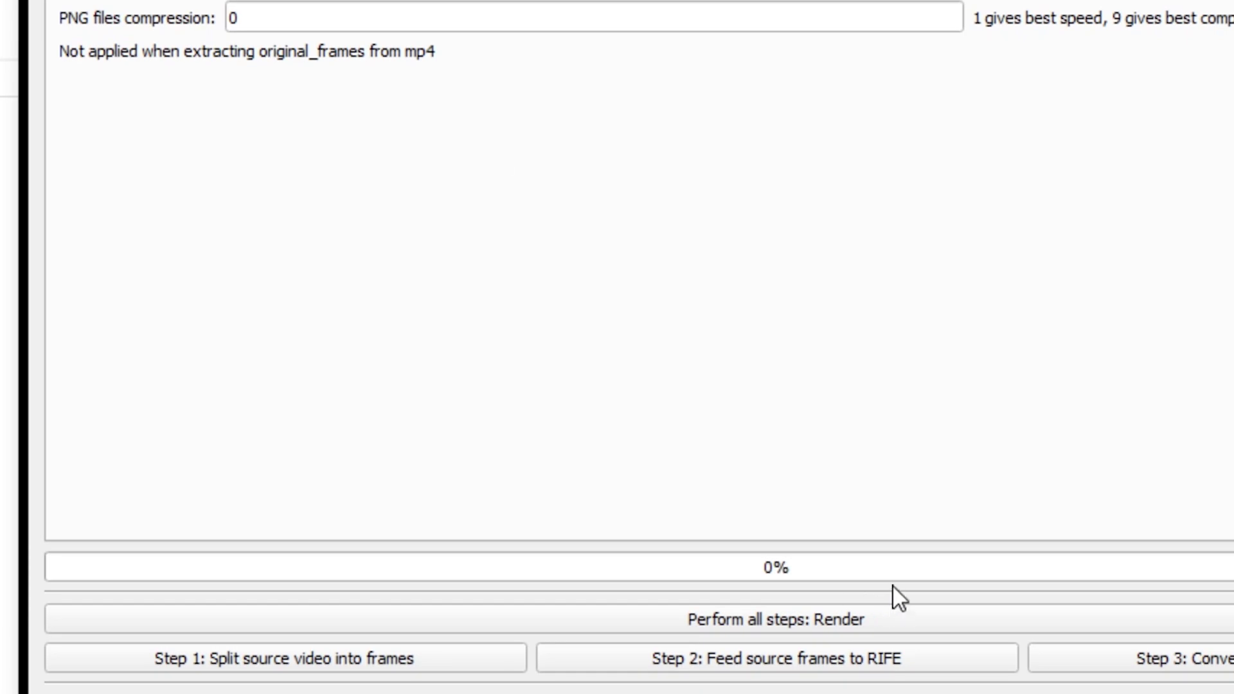
left_click(785, 617)
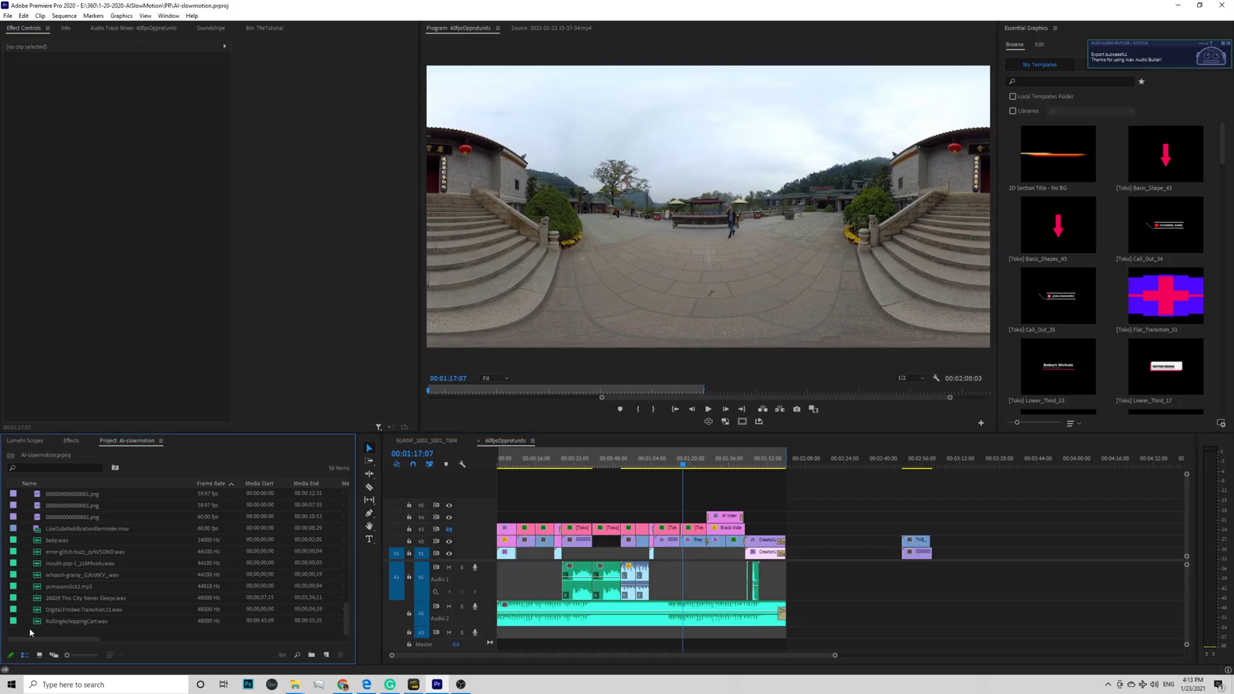
- In the Import dialog, go to the DroneShot interpolated_frames folder and select the first PNG
double_click(29, 628)
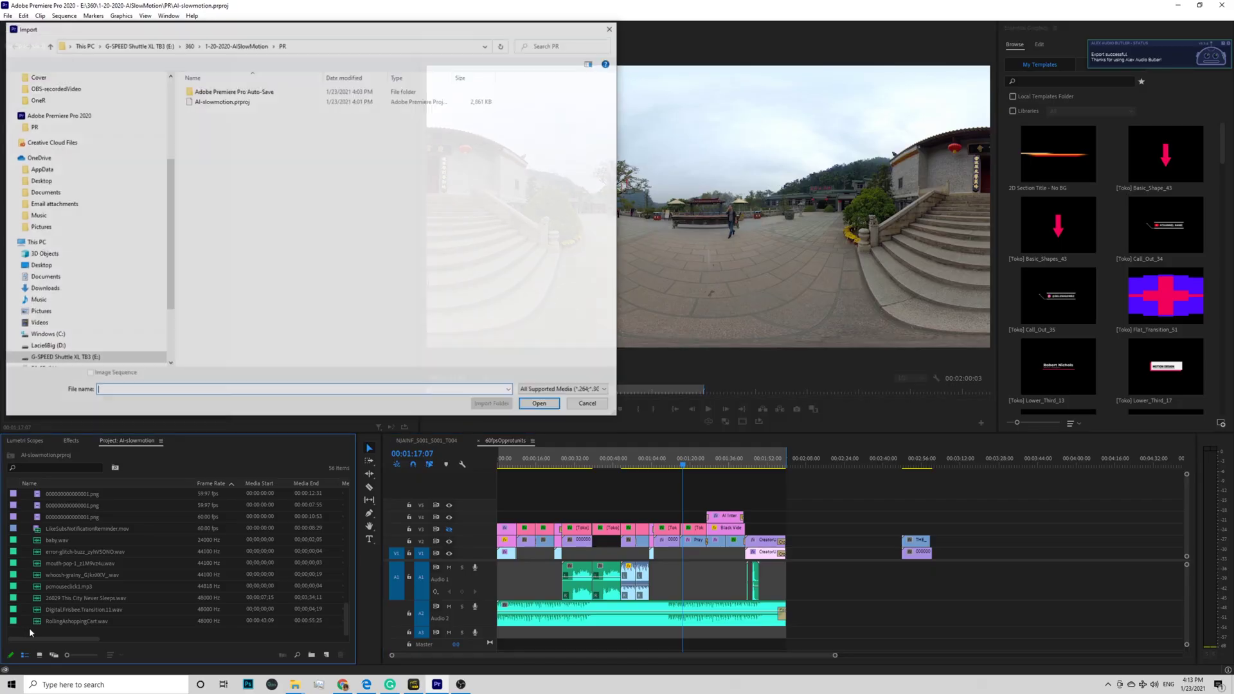
left_click(386, 45)
type("E:\\360\\1-20-2020-AISlowMotion\\OneR\\THE_OPPORTUNIST_VR_DroneShot")
key("Return")
double_click(228, 94)
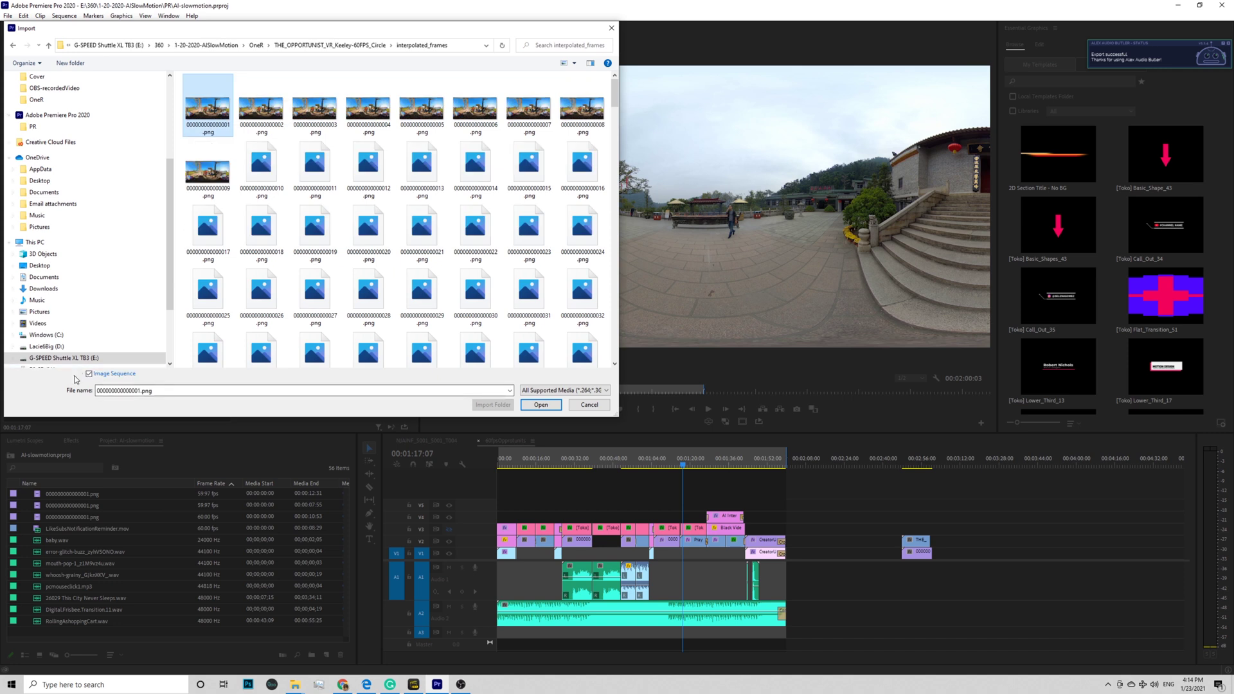
left_click(88, 374)
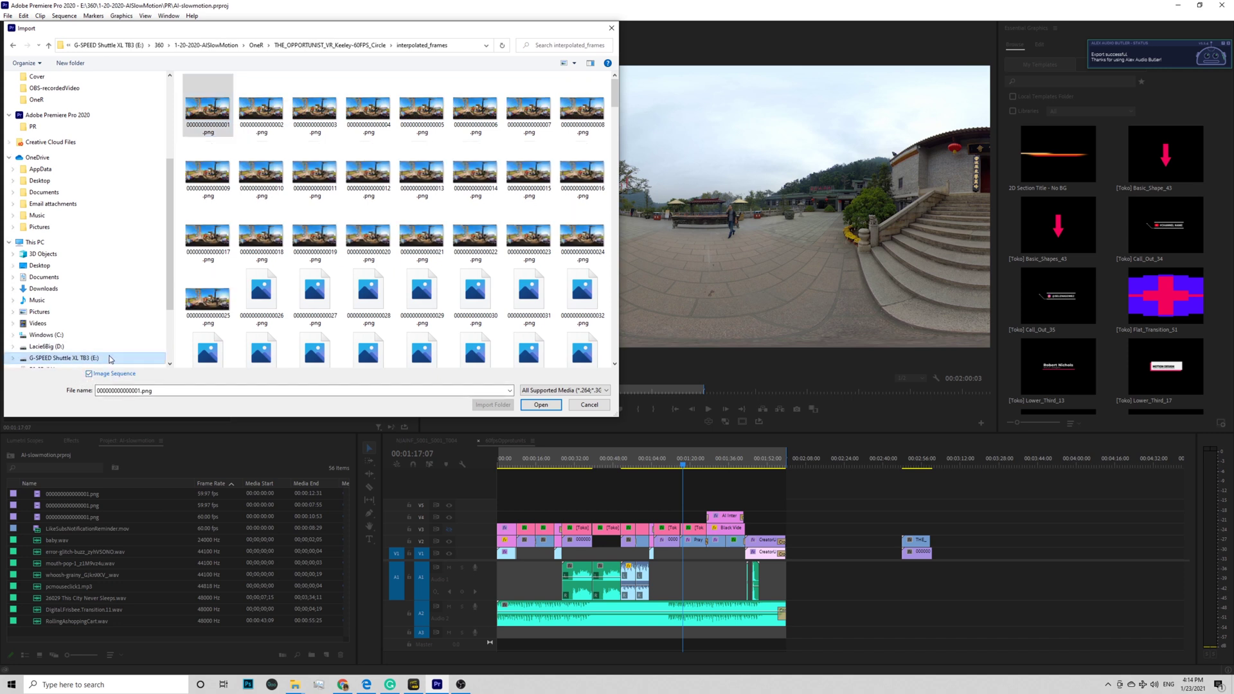
- Interpret the imported PNG sequence clip with an assumed frame rate of 59.97 fps
left_click(540, 405)
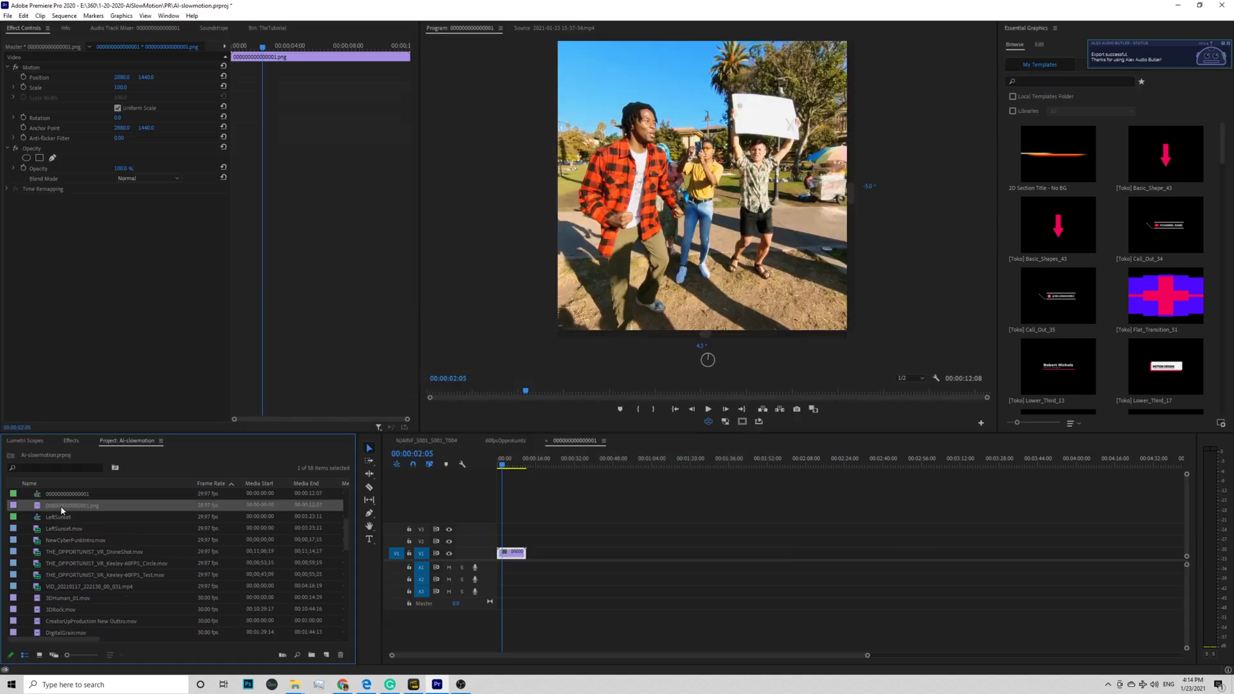
right_click(63, 508)
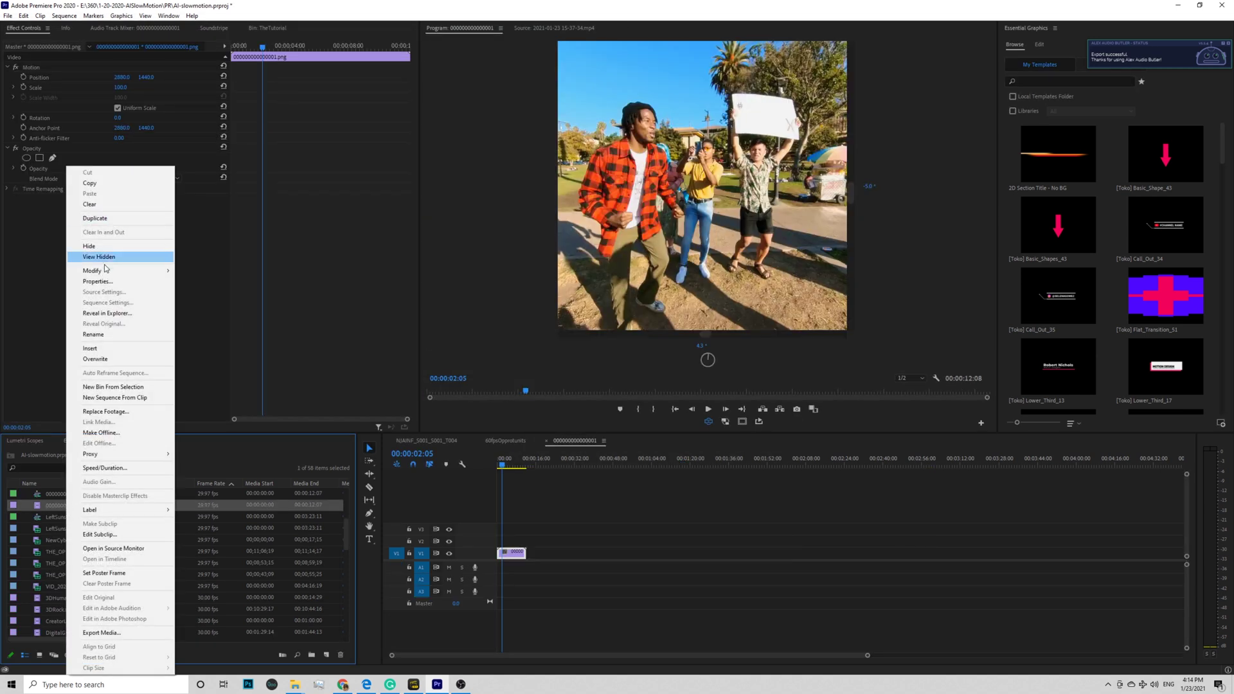
mouse_move(106, 269)
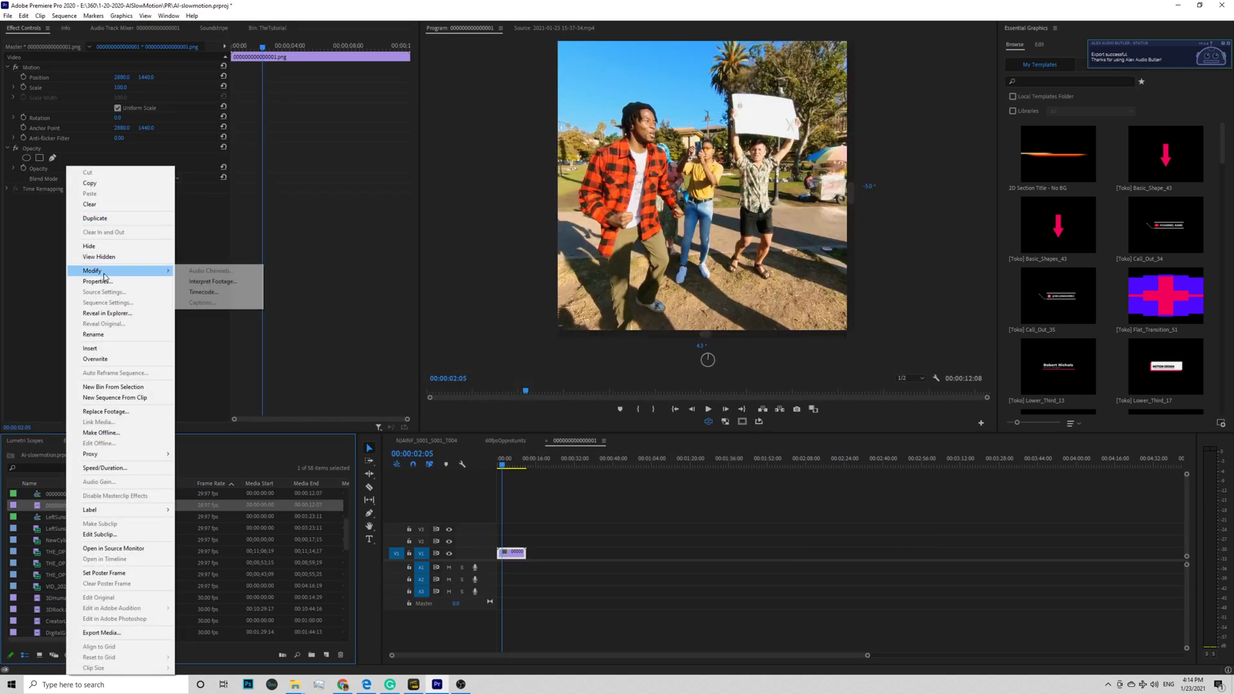
left_click(206, 284)
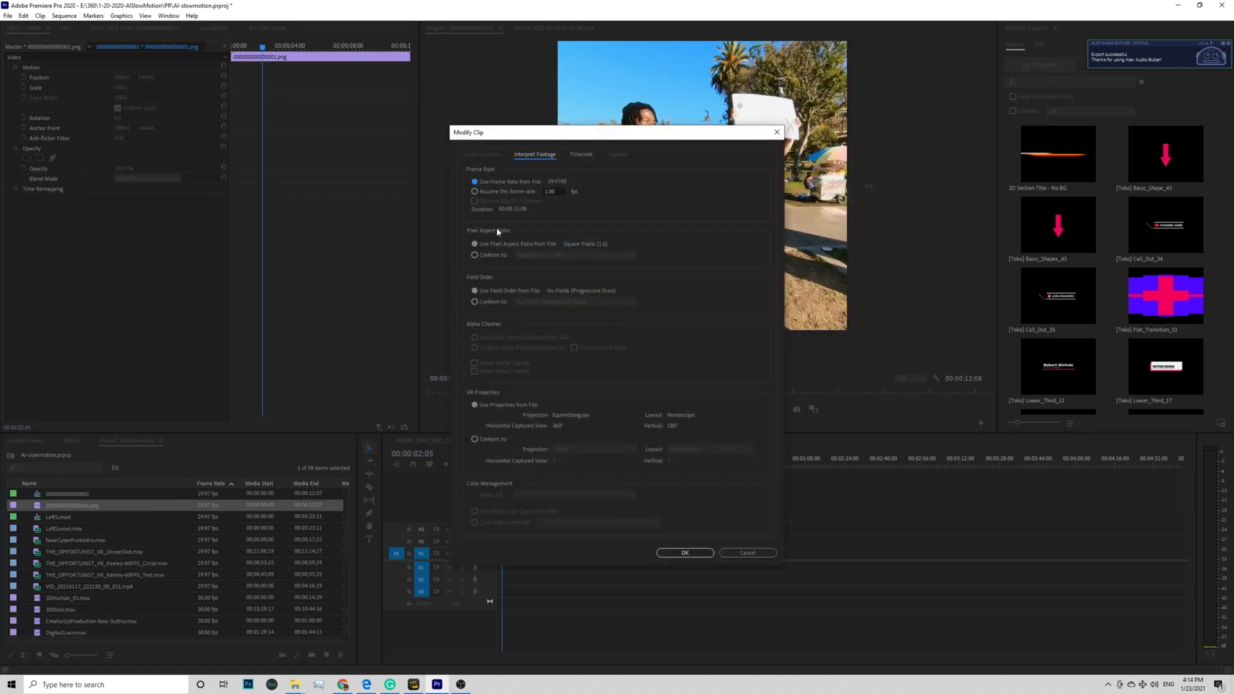
left_click(228, 207)
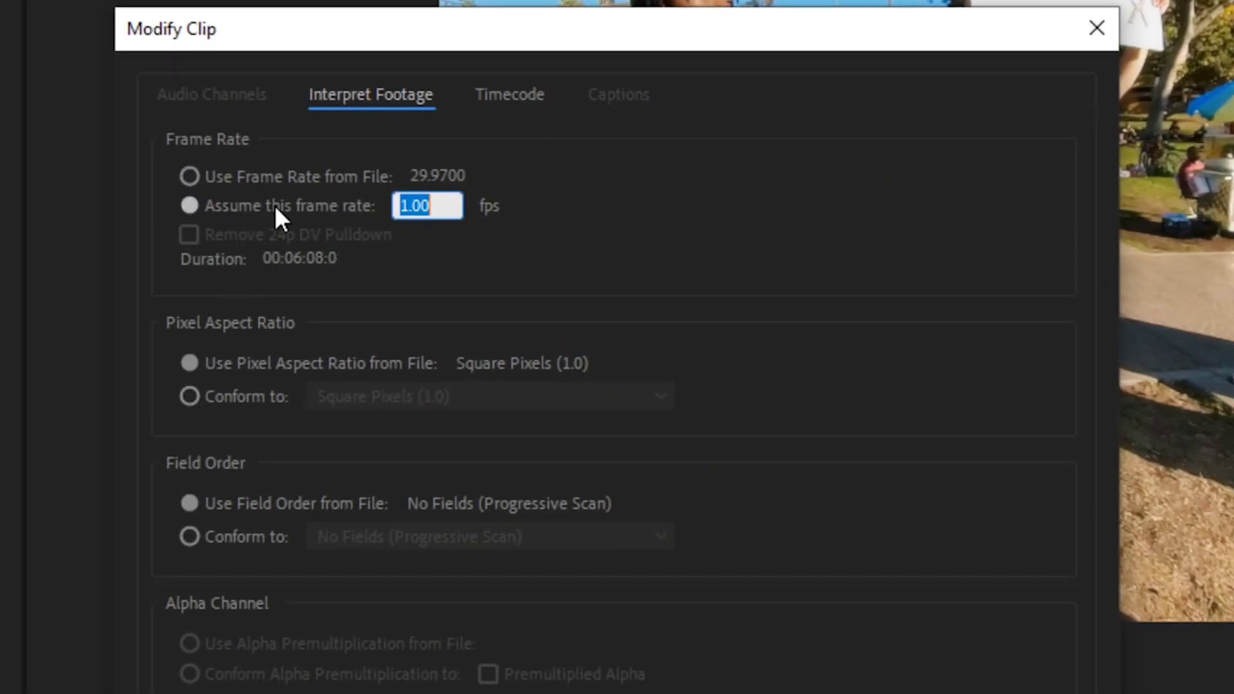
type("5")
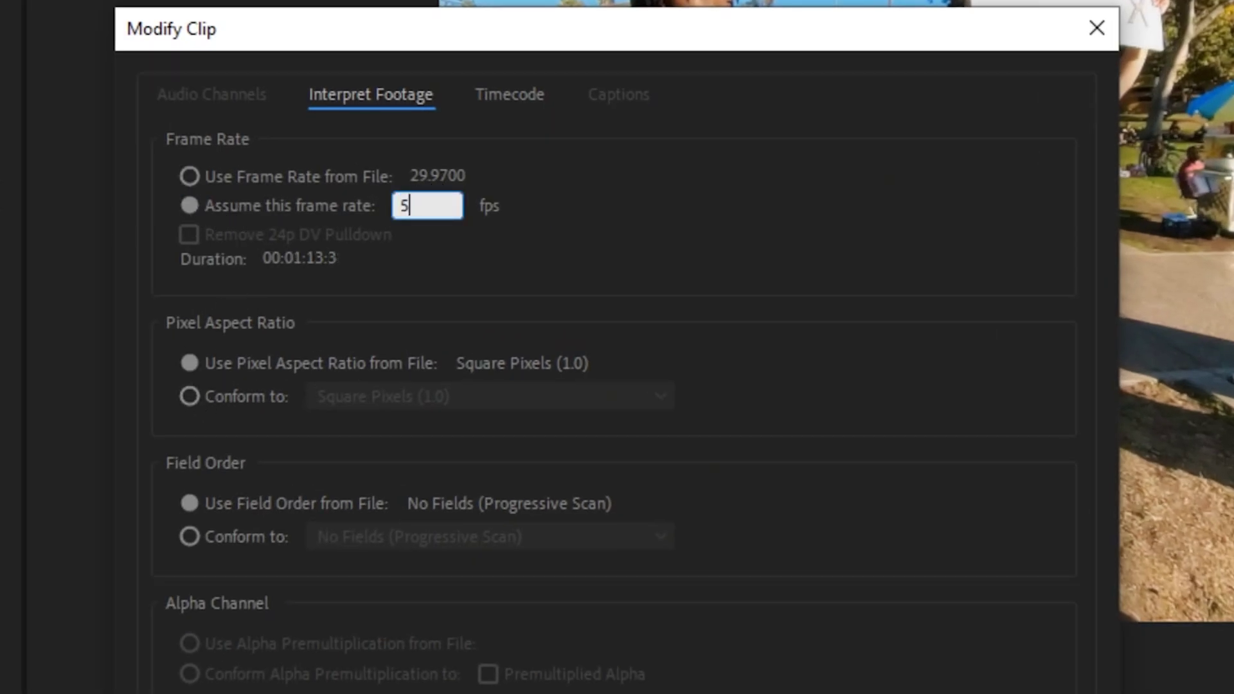
type("9.9")
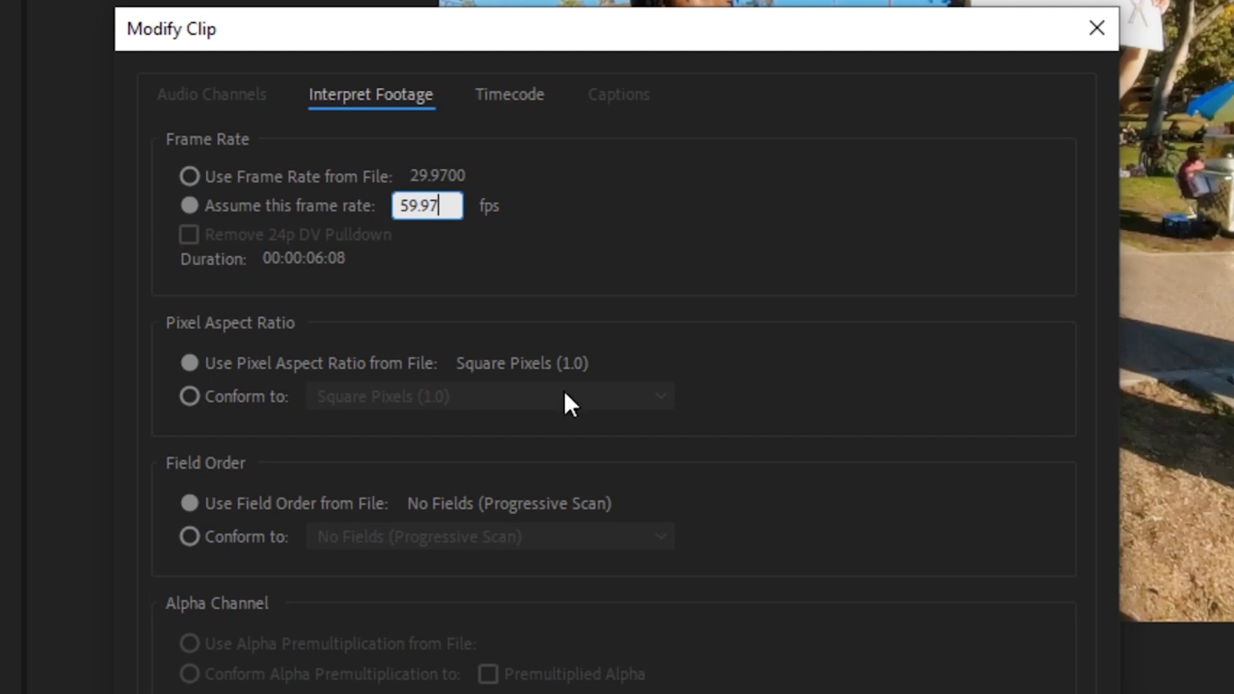
type("7")
left_click(683, 551)
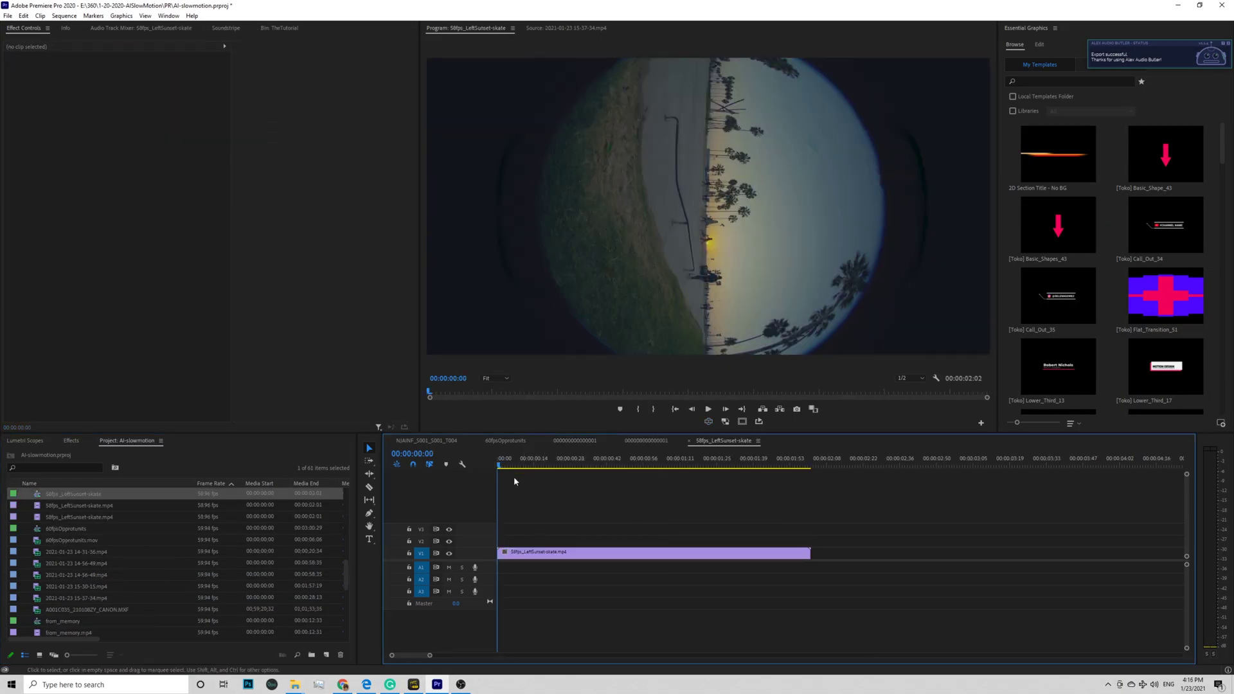
- Scrub the 58fps_LeftSunset-skate clip to about one second, then step frames forward and back
left_click_drag(501, 464, 632, 470)
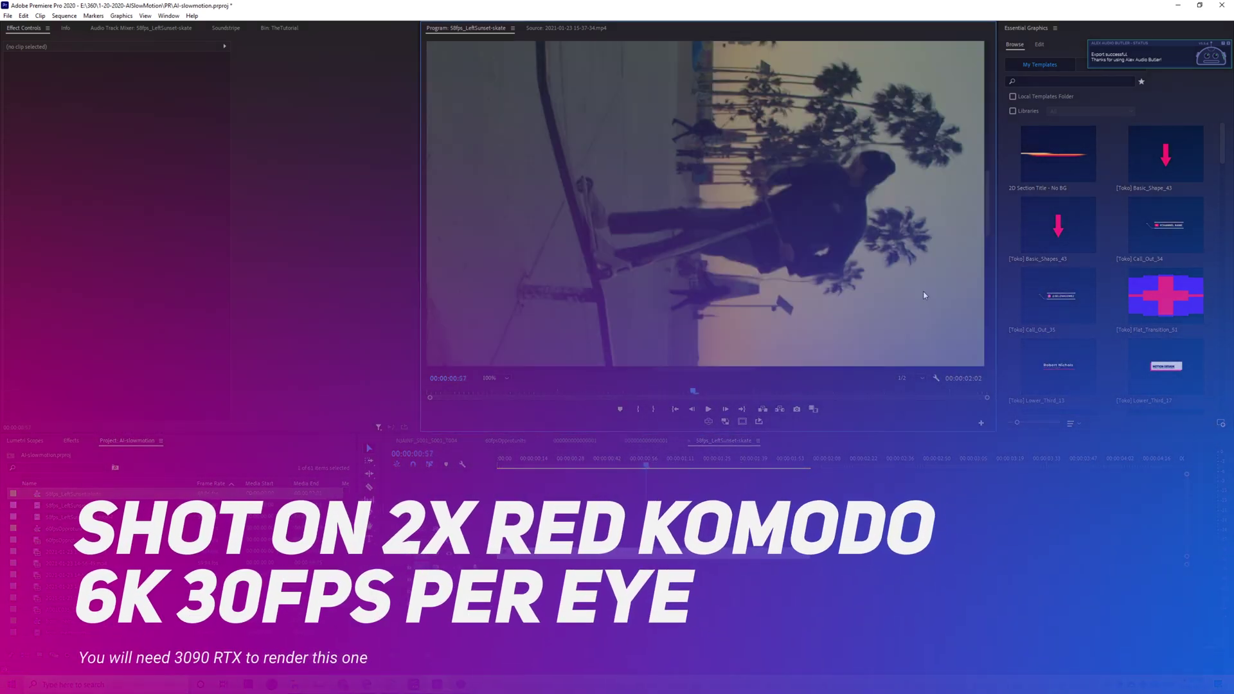
key("Right")
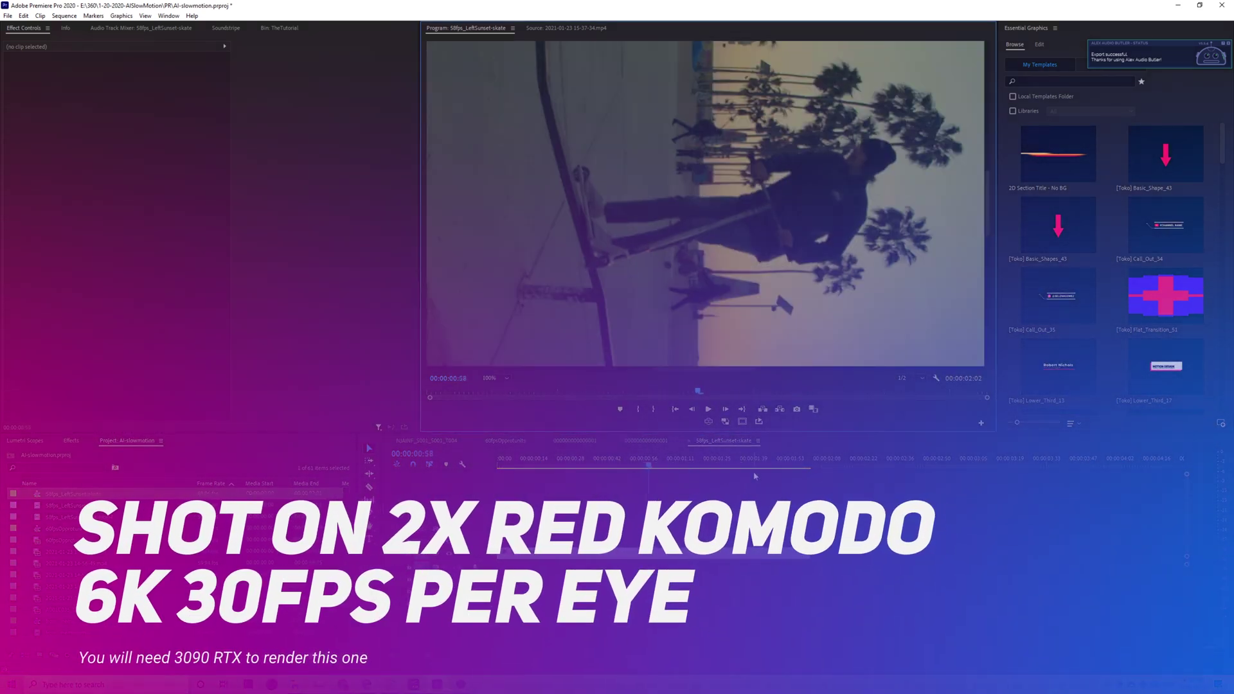
key("Right")
key("Right")
key("Right")
key("Right")
key("Right")
key("Right")
key("Right")
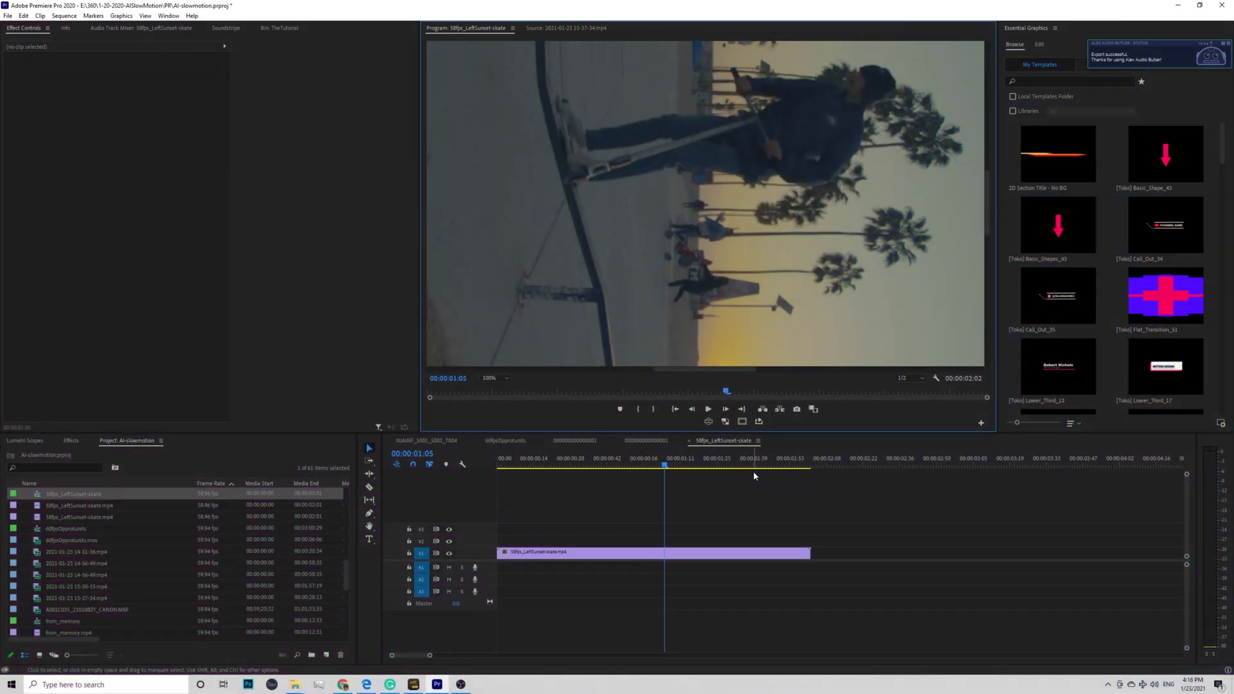
key("Left")
key("Left")
key("Left")
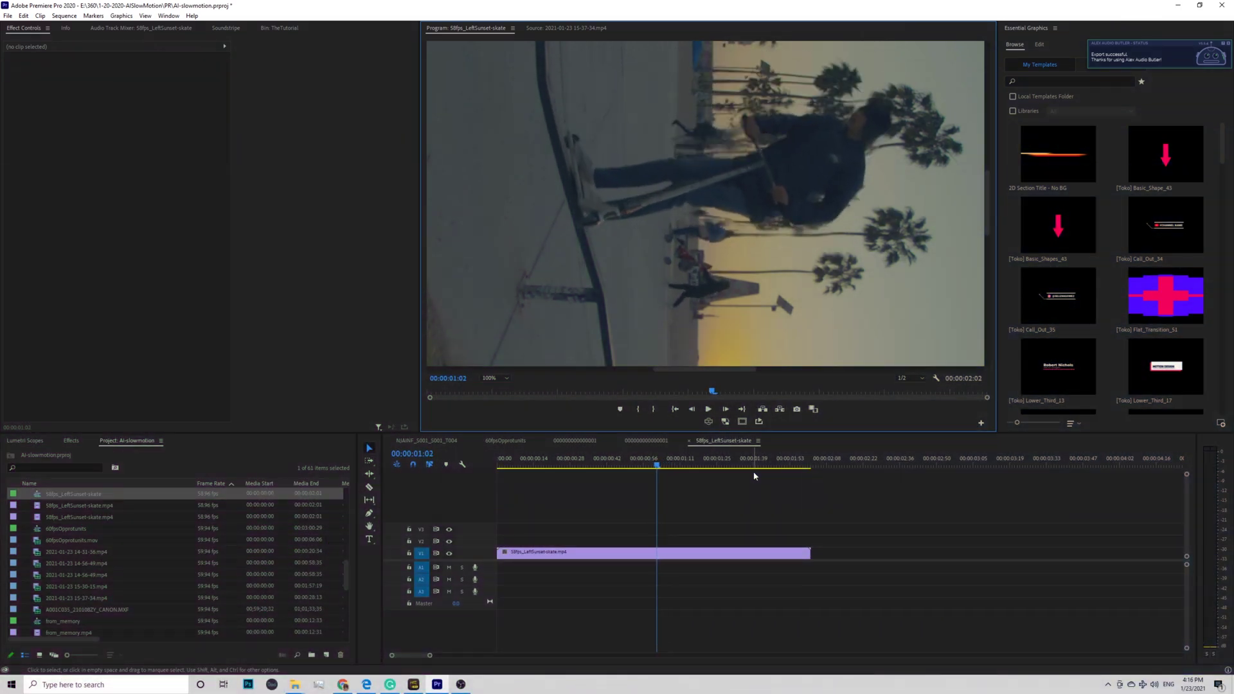